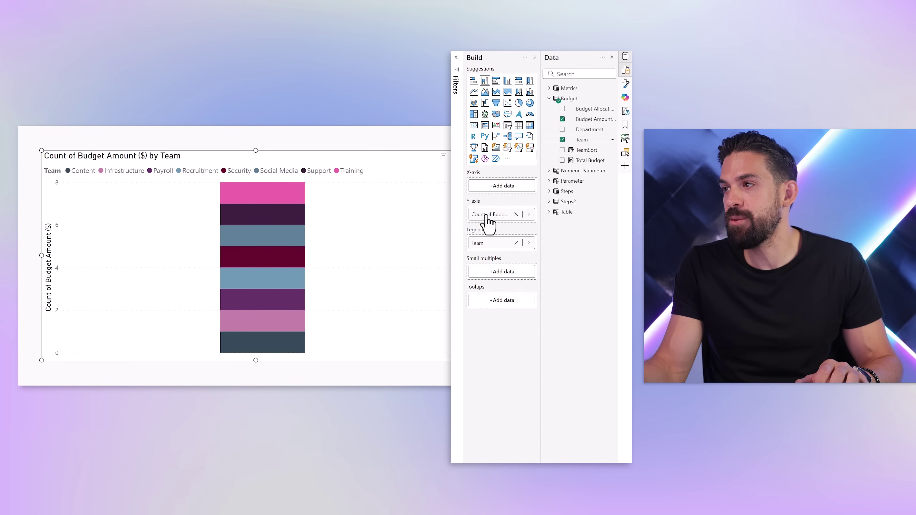
Change the summarization of the Budget Amount ($) field on the chart's Y-axis to Sum
click(529, 214)
click(560, 235)
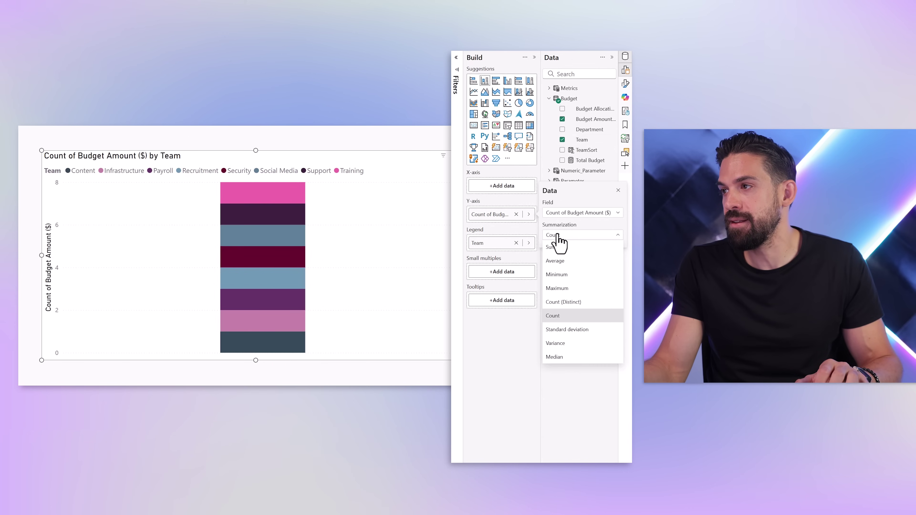
click(557, 252)
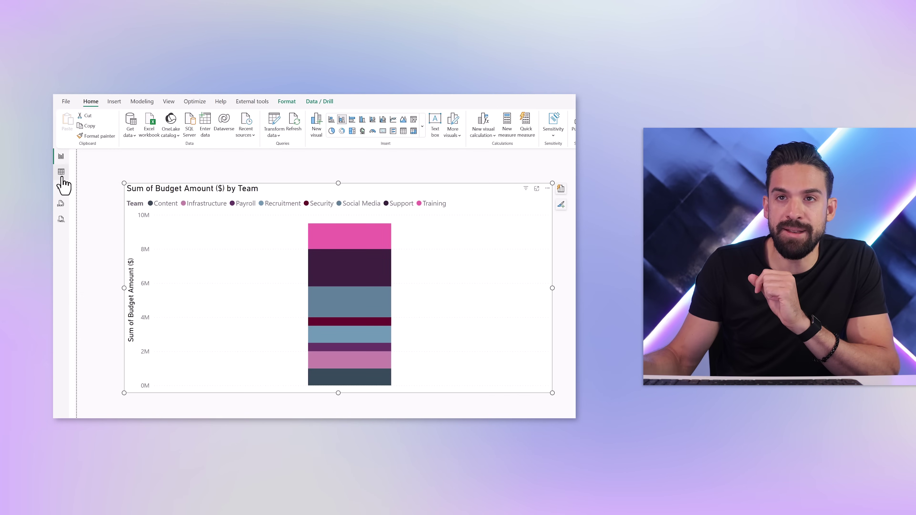
Create a calculated table Steps Chart as a UNION of three SELECTCOLUMNS blocks over Budget, with Step values 1, 2 and 3
click(60, 172)
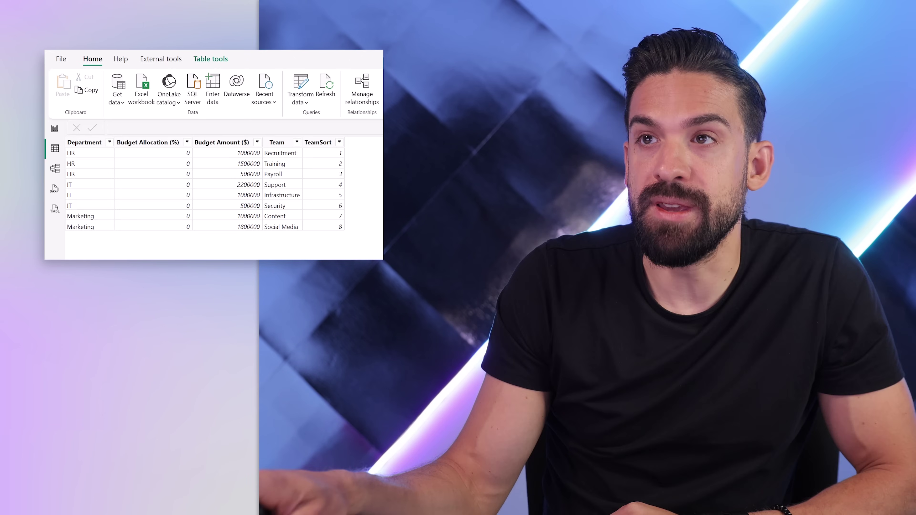
click(467, 90)
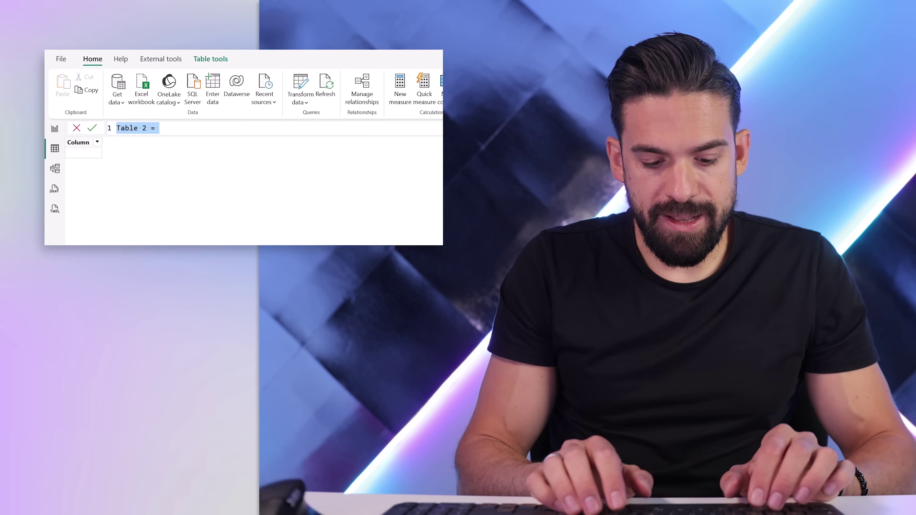
text(Steps Chart =)
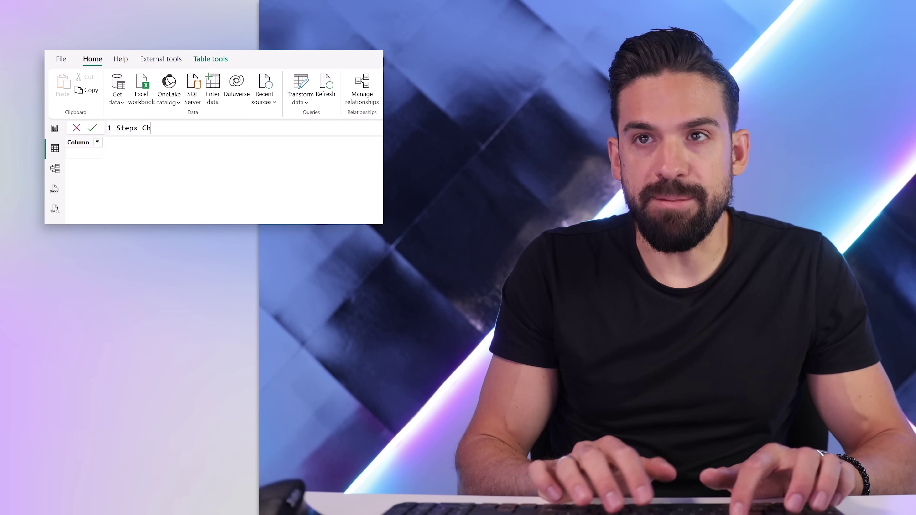
key(shift+Return)
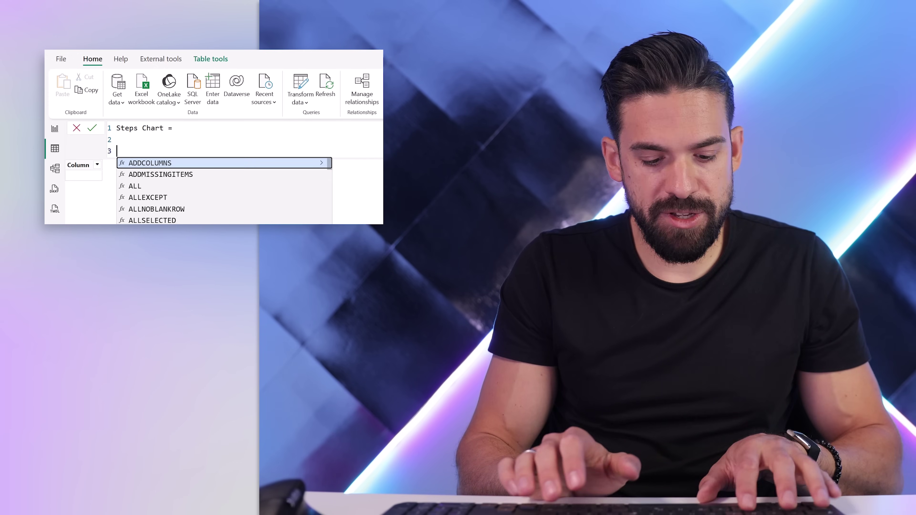
key(shift+Return)
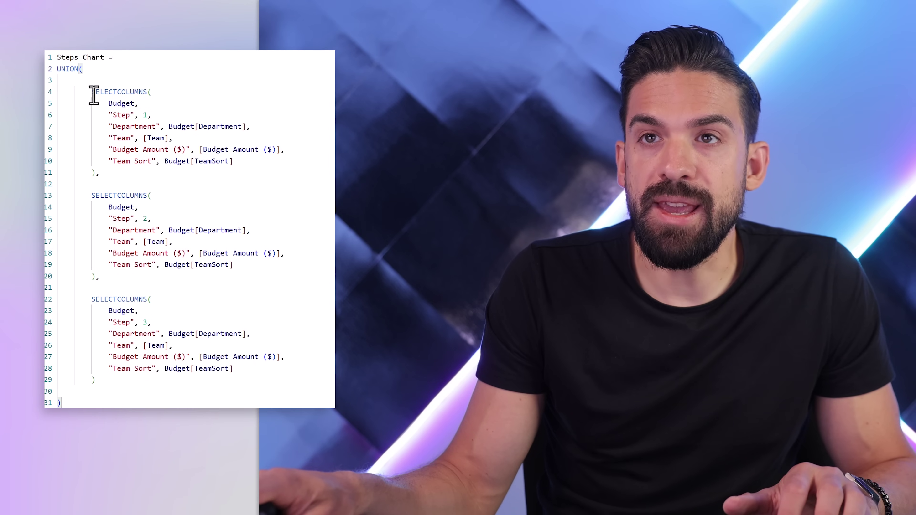
Examine the Steps Chart formula: the columns selected from Budget, the enclosing UNION and the Step number of each block
click(93, 93)
shift+click(164, 93)
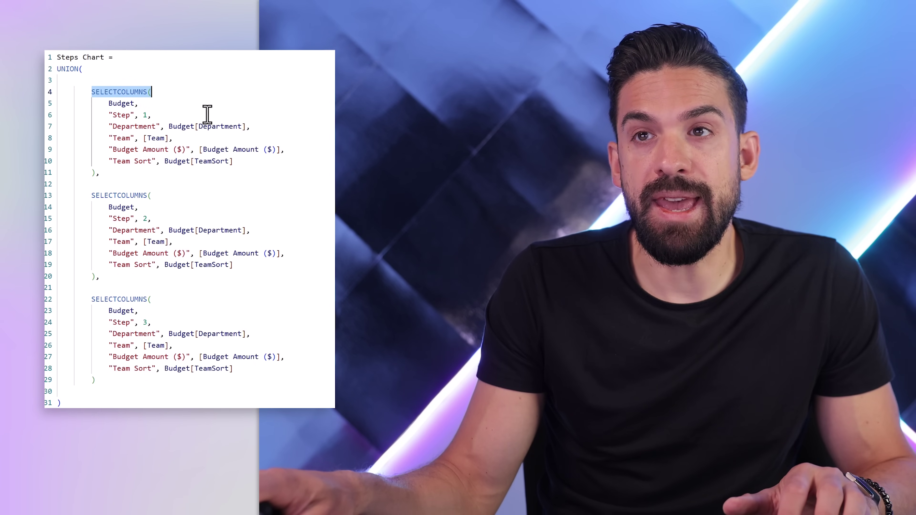
click(225, 126)
click(163, 138)
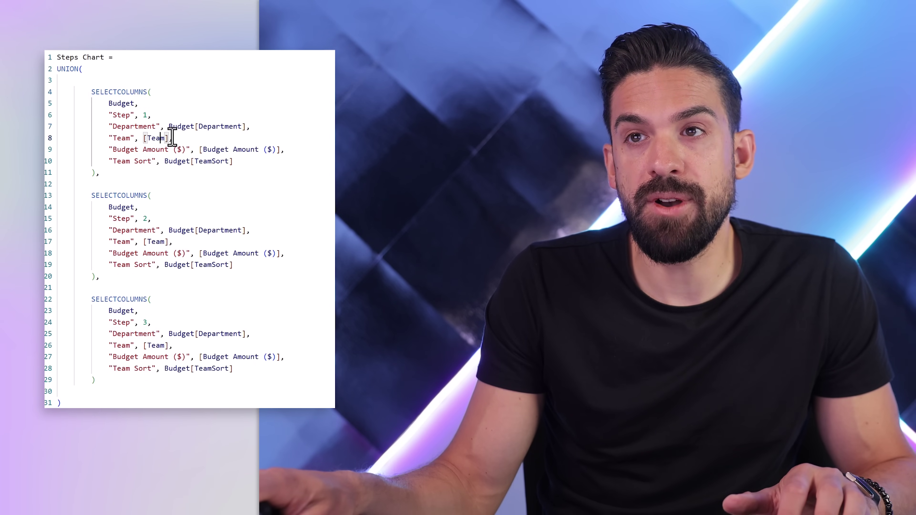
click(232, 149)
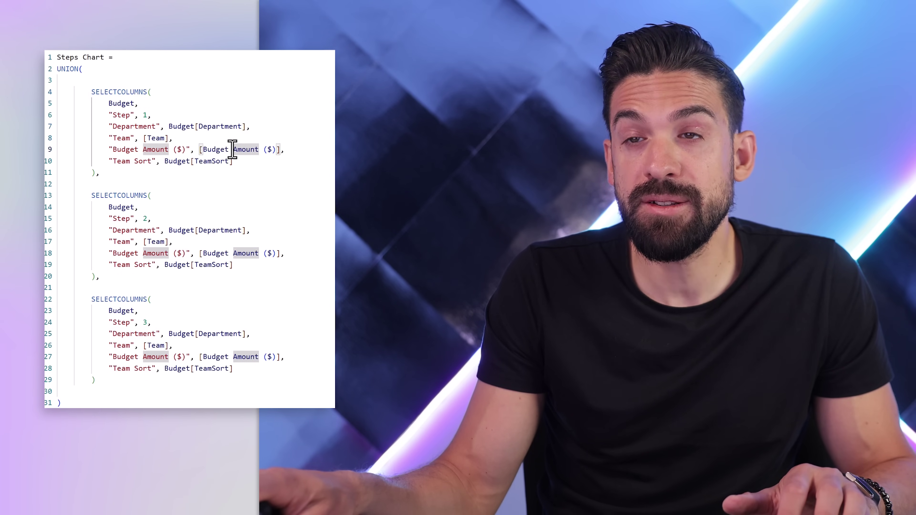
double_click(215, 161)
drag(121, 172, 48, 92)
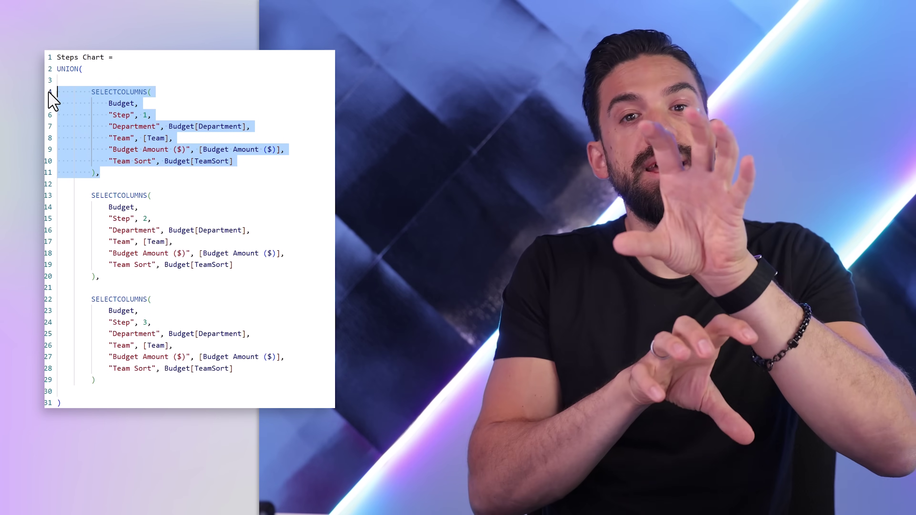
drag(98, 68, 59, 68)
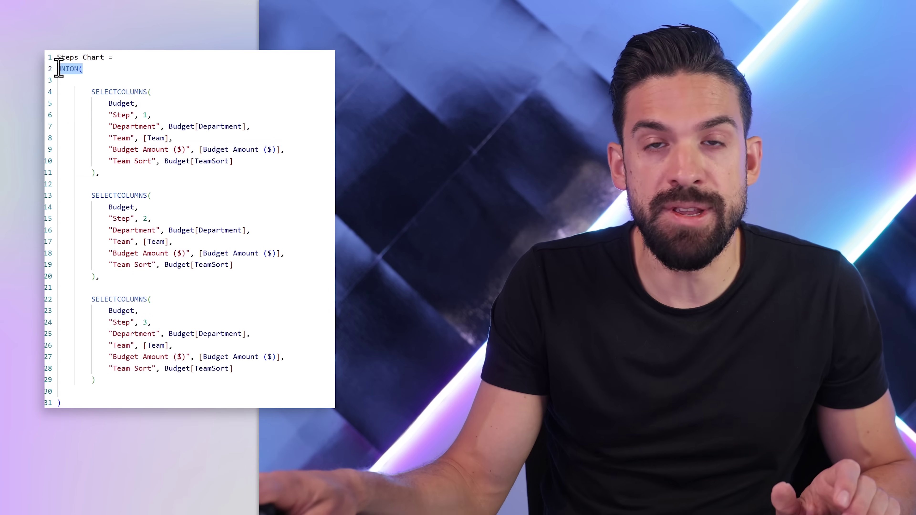
drag(168, 116, 108, 115)
drag(152, 218, 108, 218)
drag(152, 322, 147, 322)
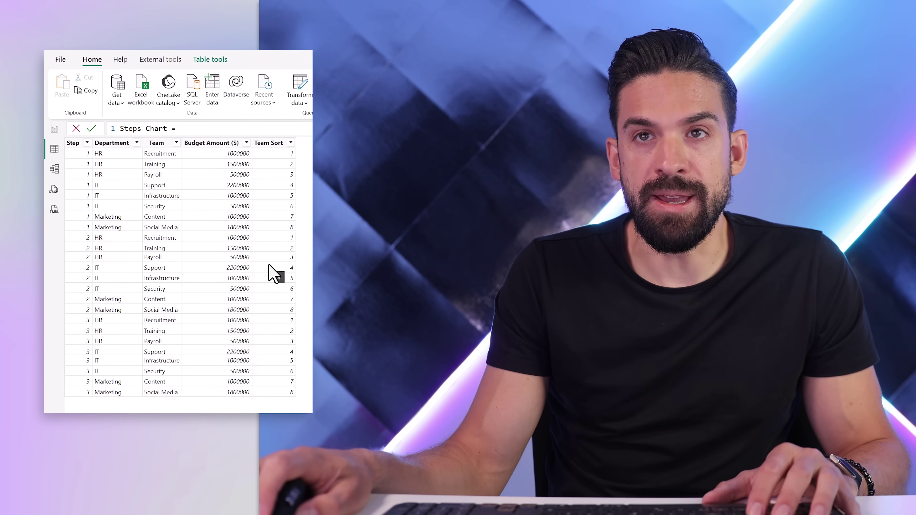
Return to the report and replace the chart's legend field with Team from the Steps Chart table
click(54, 130)
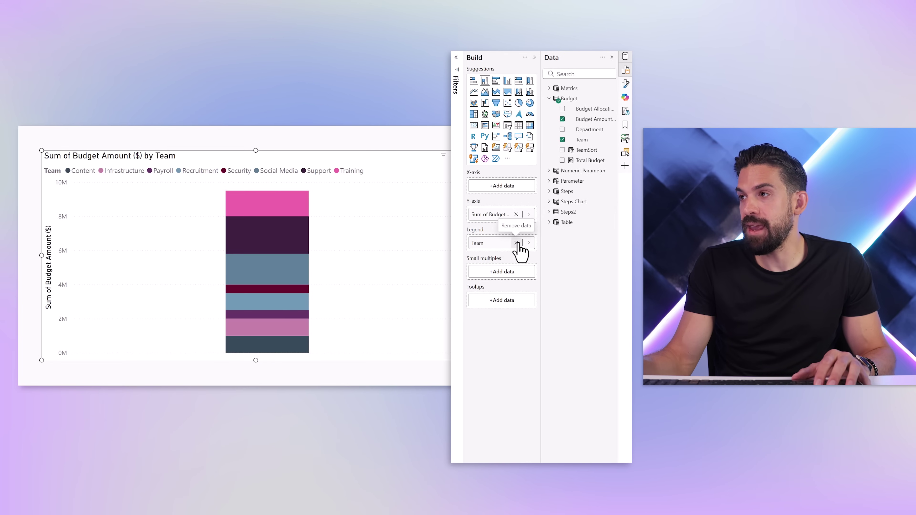
click(529, 243)
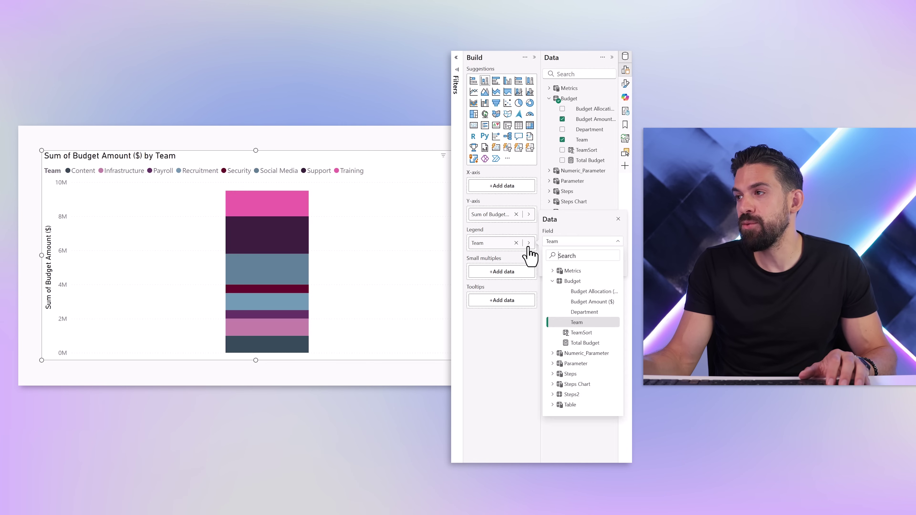
click(571, 282)
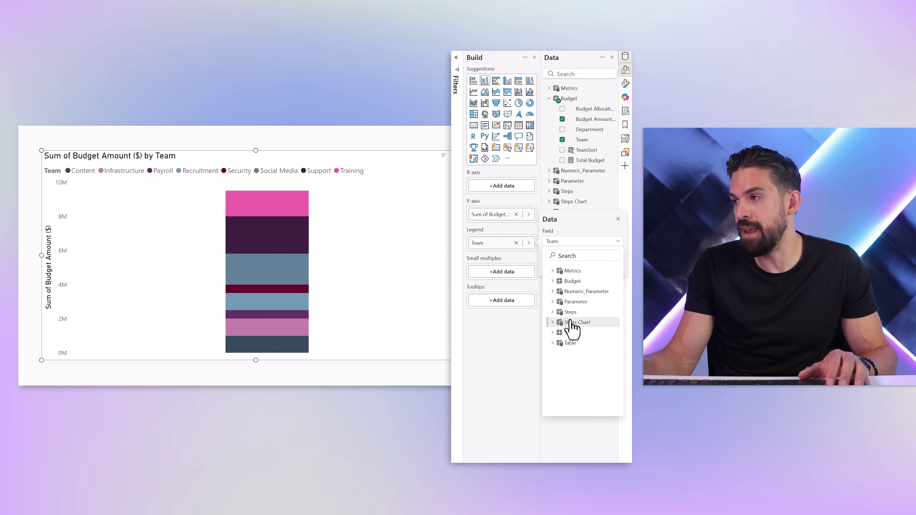
click(553, 322)
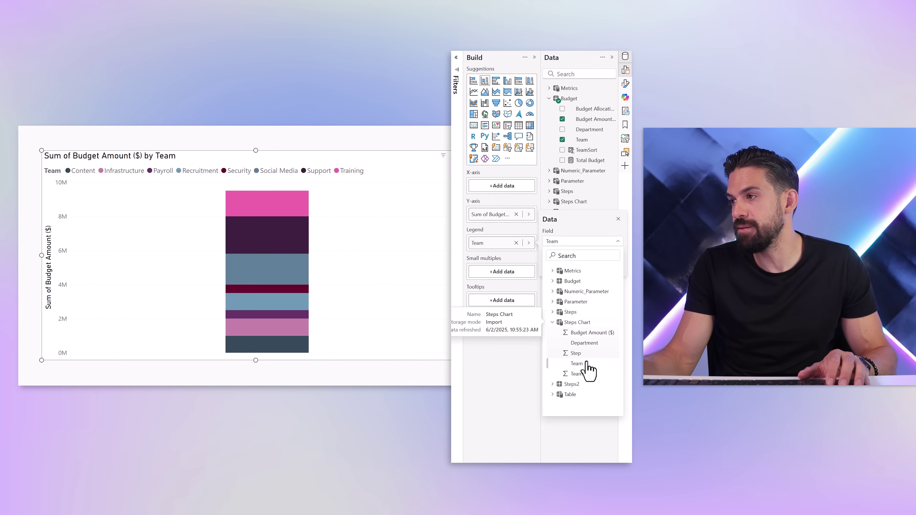
click(579, 363)
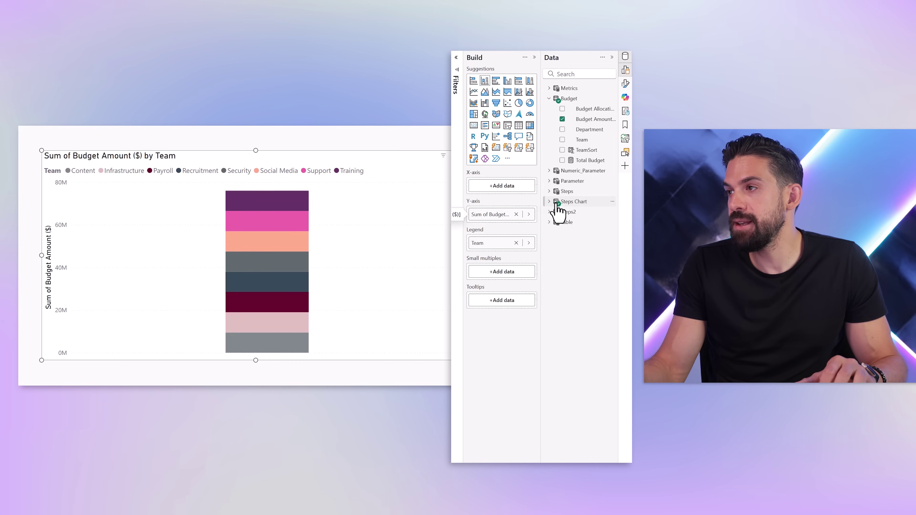
Create the Steps Chart measure Budget Chart = SUM( 'Steps Chart'[Budget Amount ($)] ) for the Y-axis and put Step on the X-axis
click(549, 202)
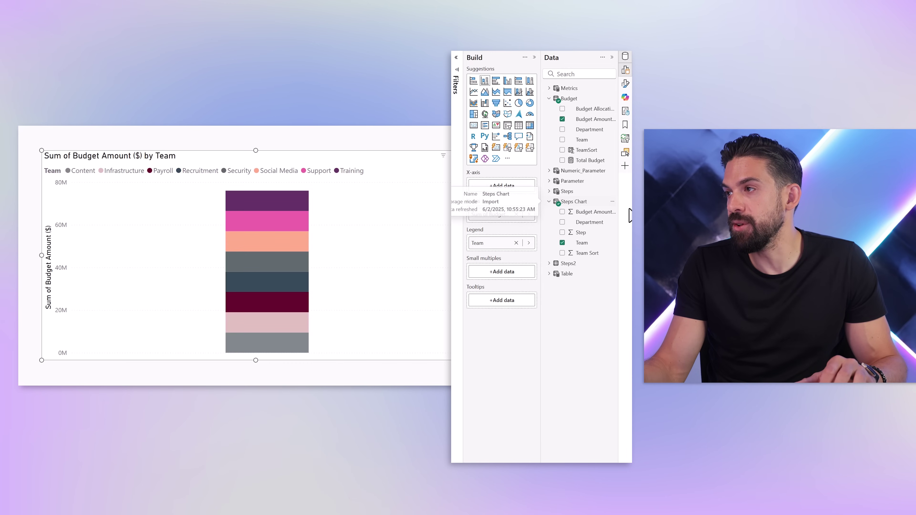
click(613, 201)
key(Escape)
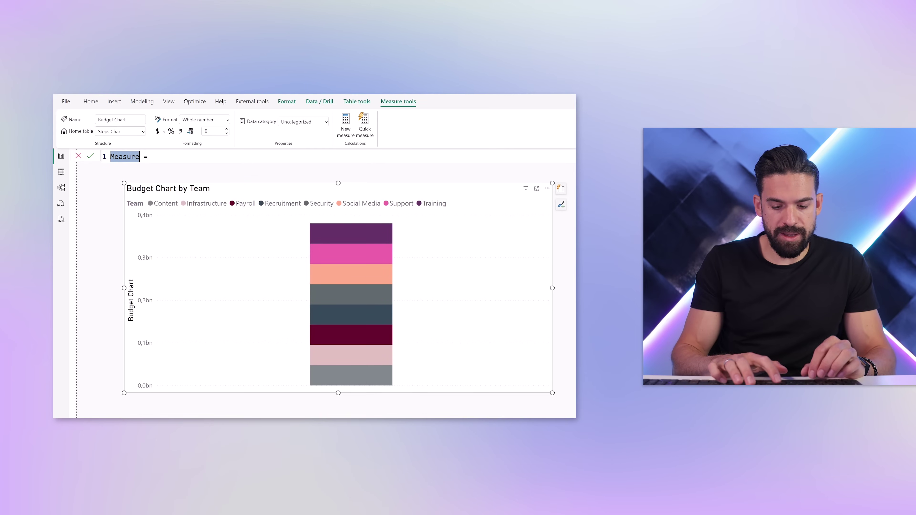
text(Budget Chart)
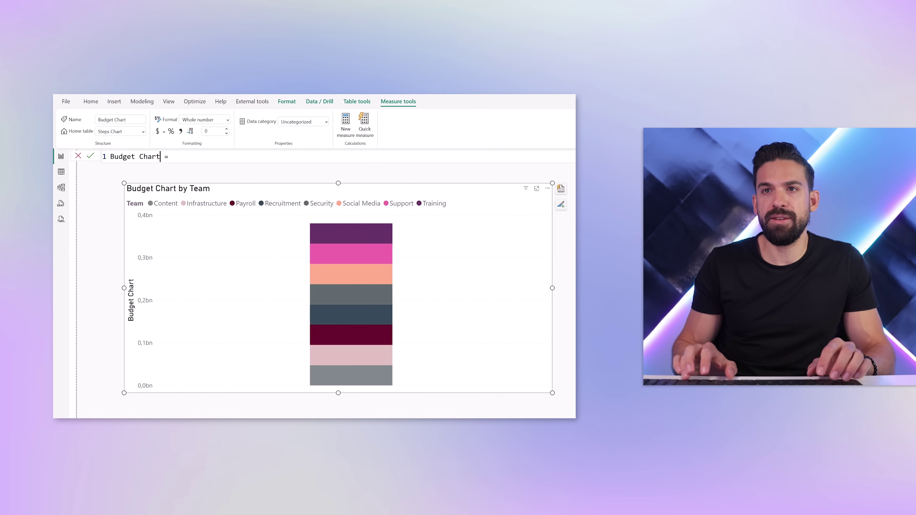
key(End)
text(SUM( bud)
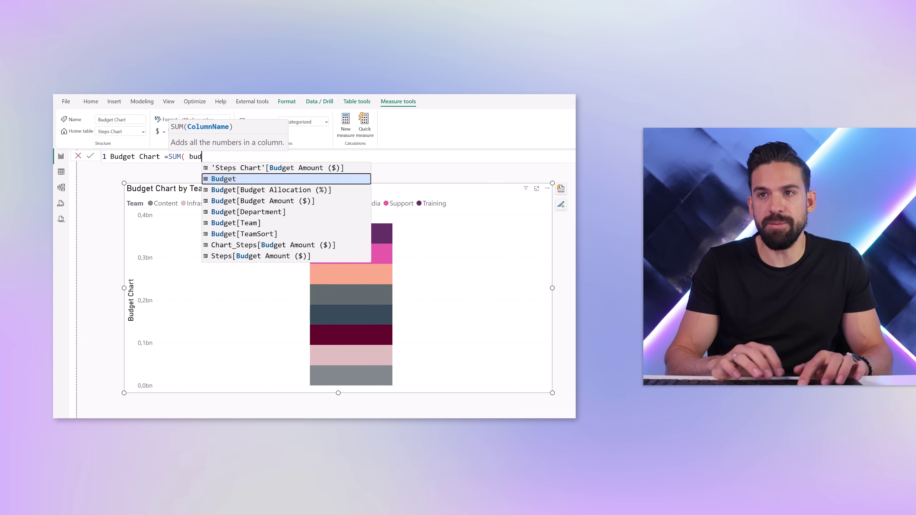
text(get a)
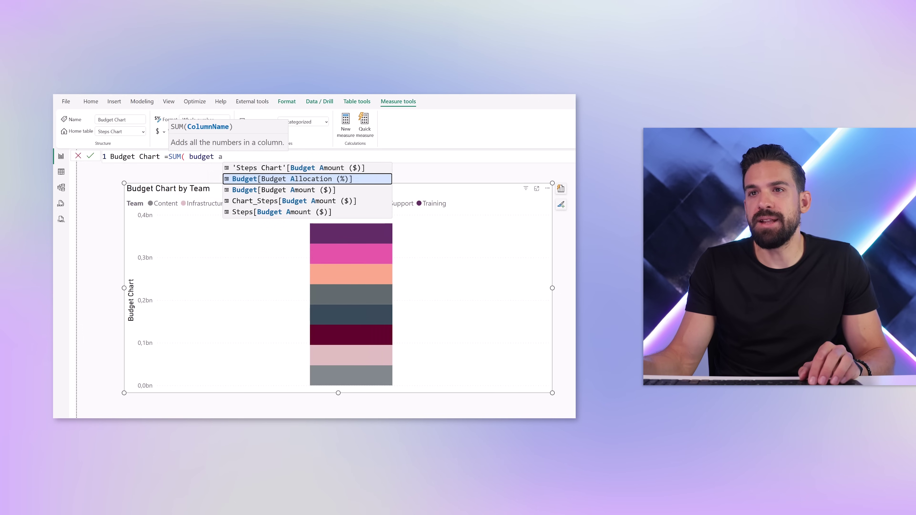
click(290, 169)
text())
key(Return)
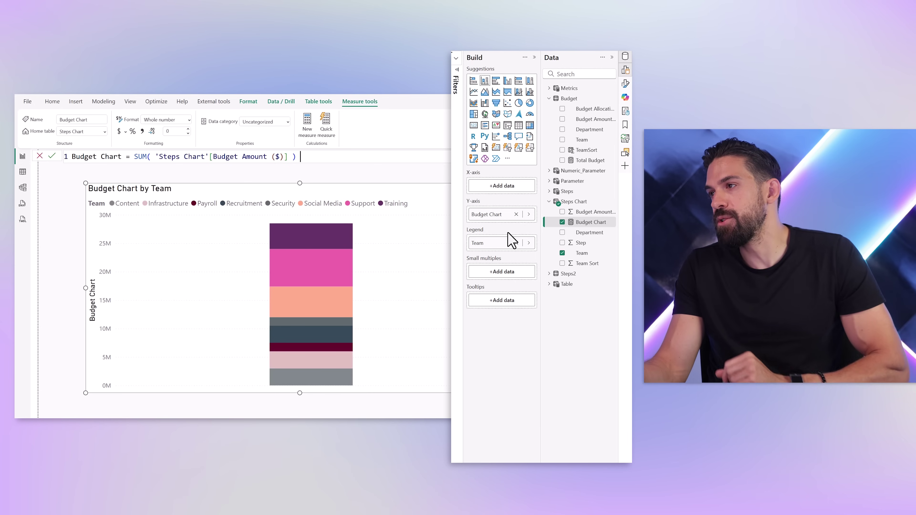
drag(590, 254, 493, 192)
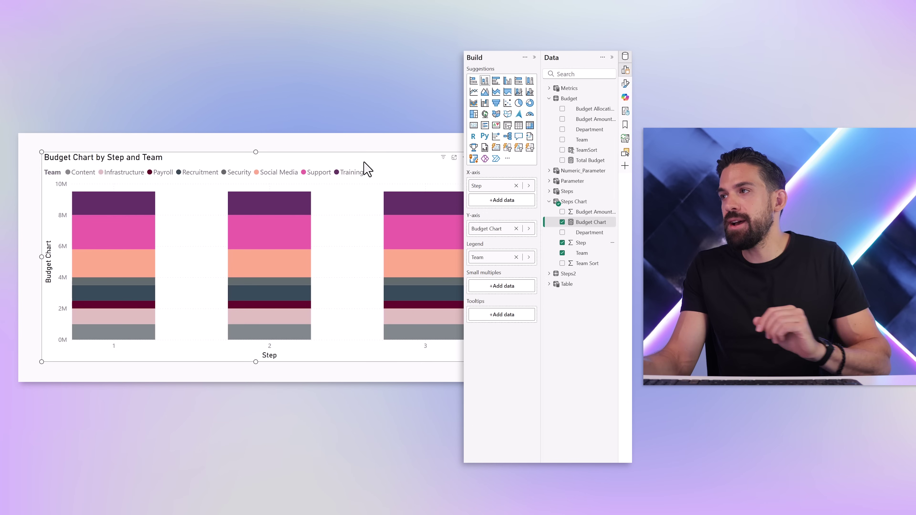
Hide the title and values of the chart's X-axis
click(625, 83)
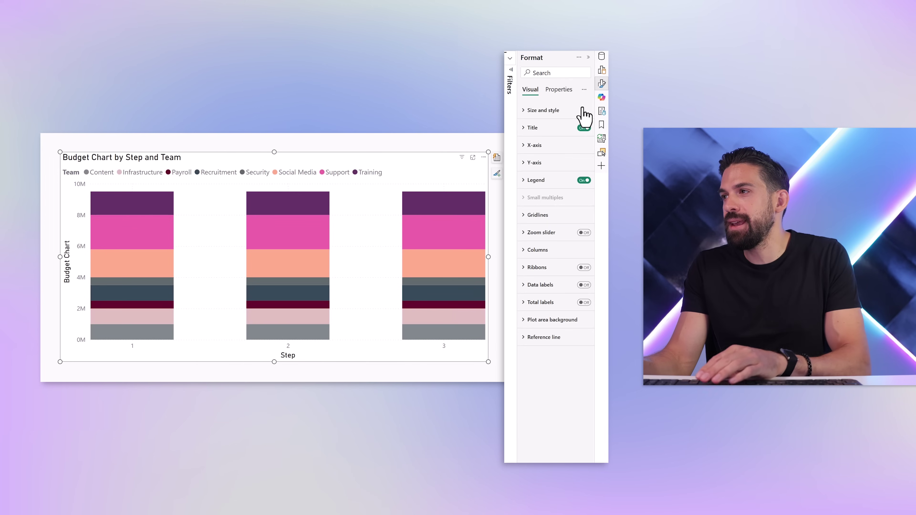
click(539, 150)
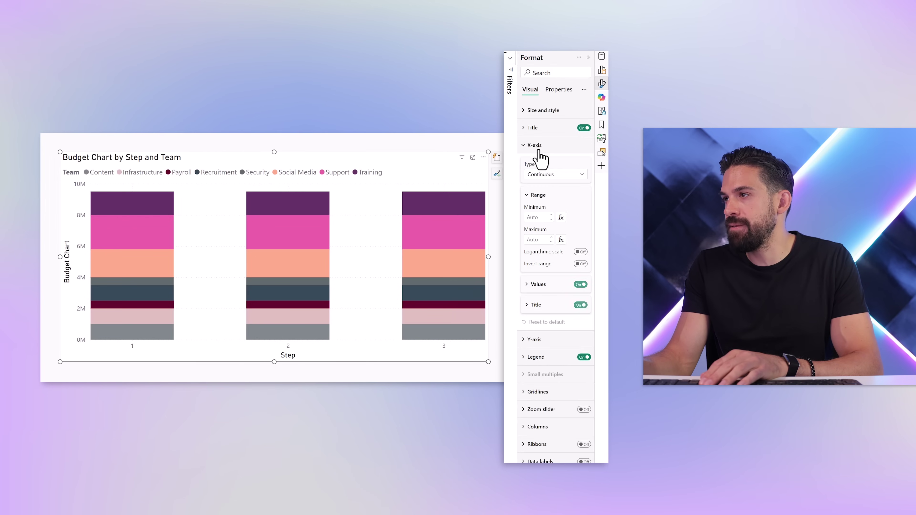
click(581, 305)
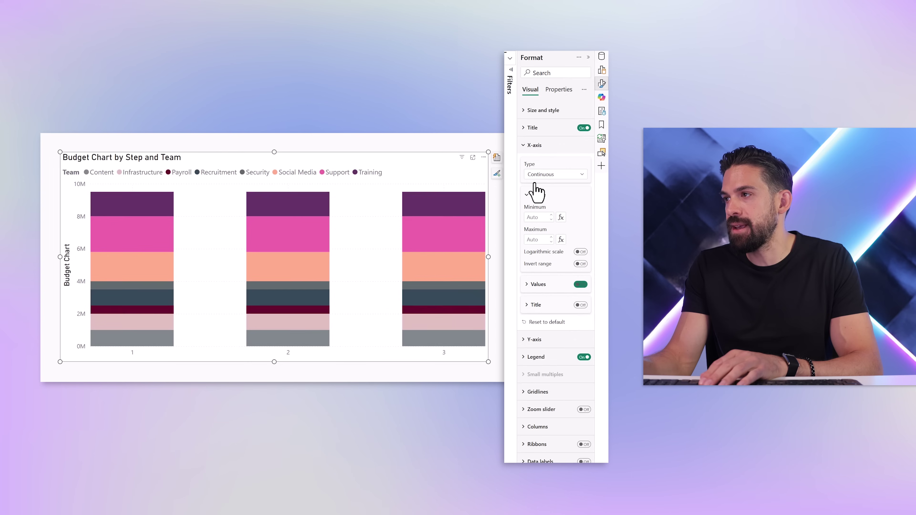
click(581, 284)
click(539, 195)
click(535, 145)
Hide the title and values of the chart's Y-axis and turn off the legend
click(535, 164)
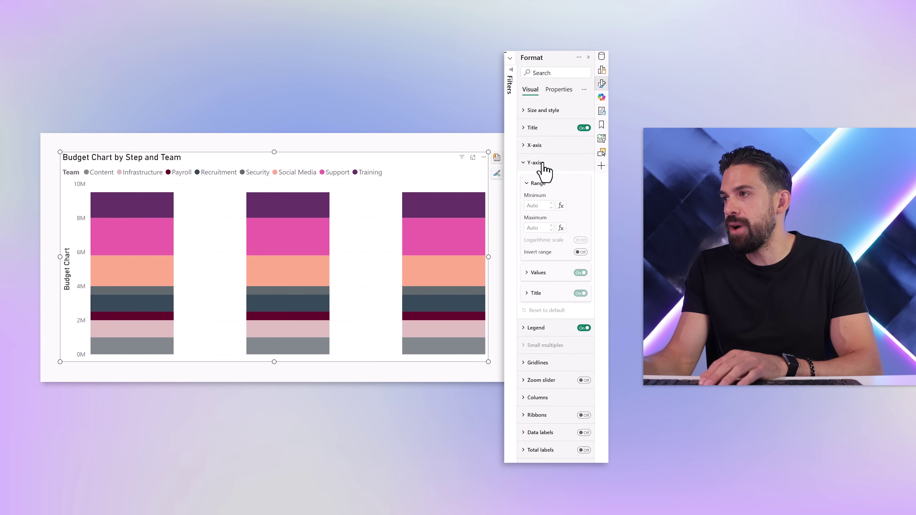
click(581, 293)
click(580, 272)
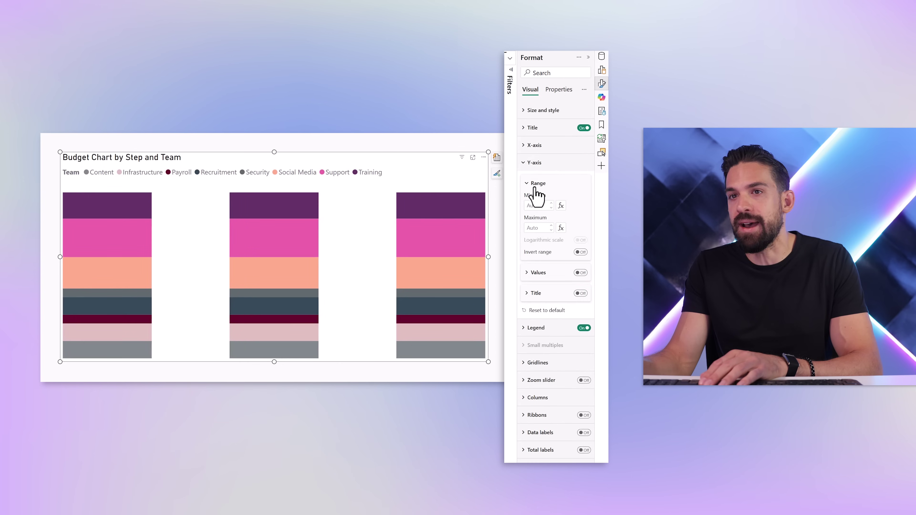
click(537, 183)
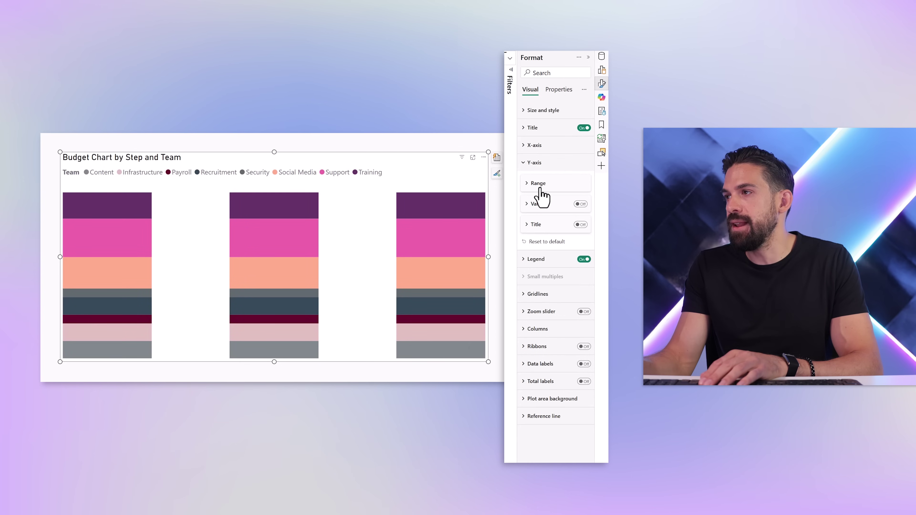
click(541, 167)
click(581, 181)
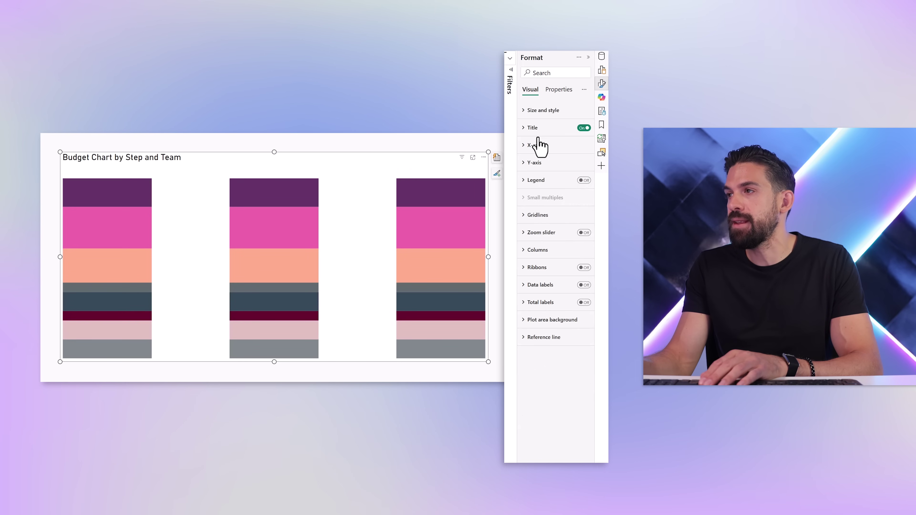
Change the chart's title text to Budget
click(531, 128)
triple_click(550, 171)
text(Budget)
click(532, 128)
Set the chart's padding to 20 px
click(541, 109)
click(540, 132)
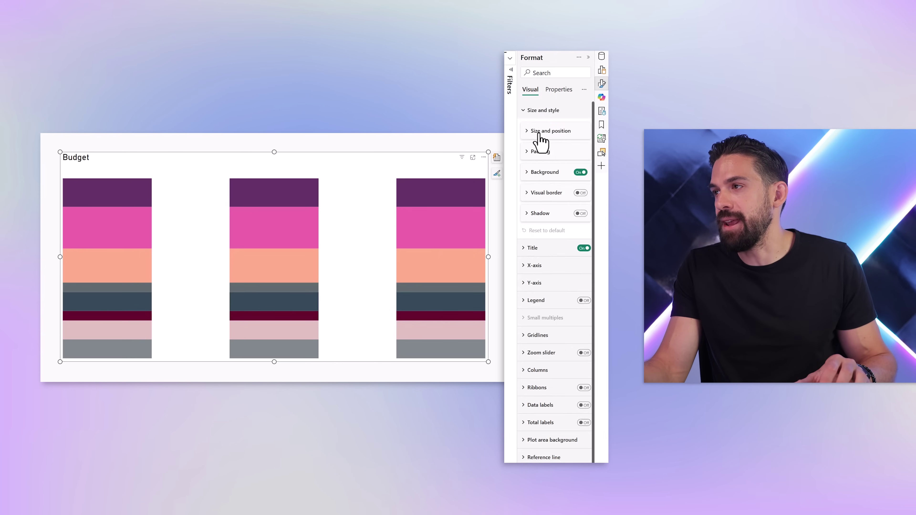
click(546, 151)
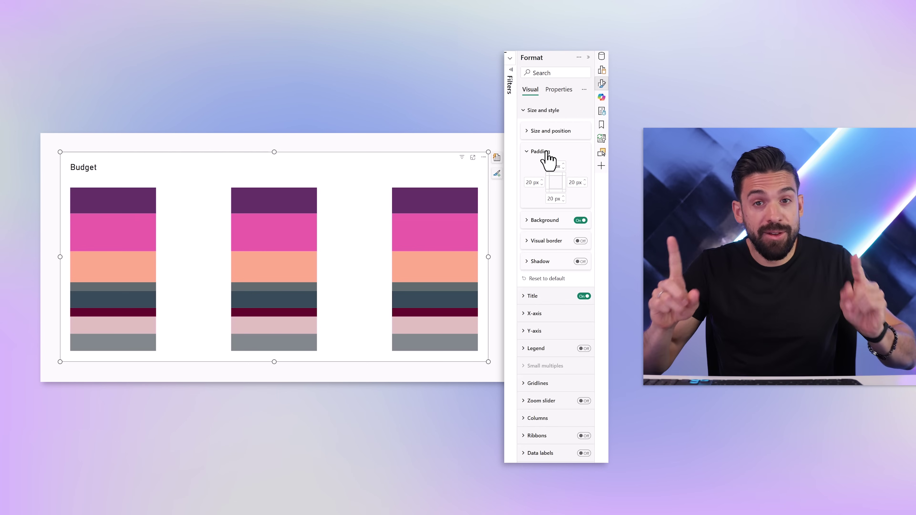
click(543, 152)
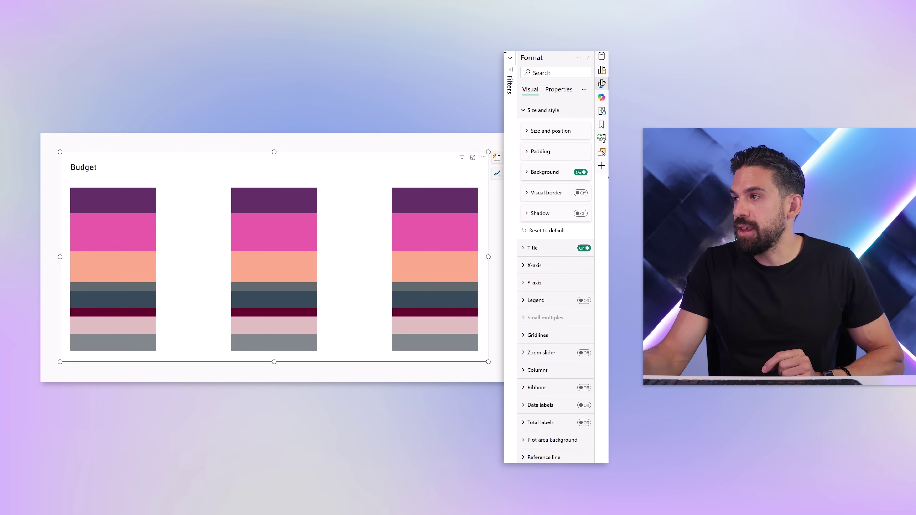
Turn on the chart's ribbons and raise their color transparency to about 50% for all series
click(552, 113)
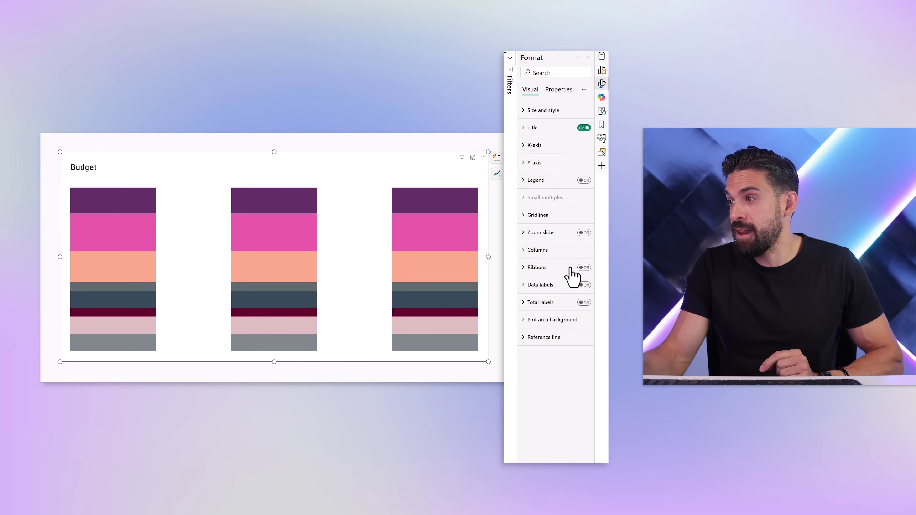
click(583, 267)
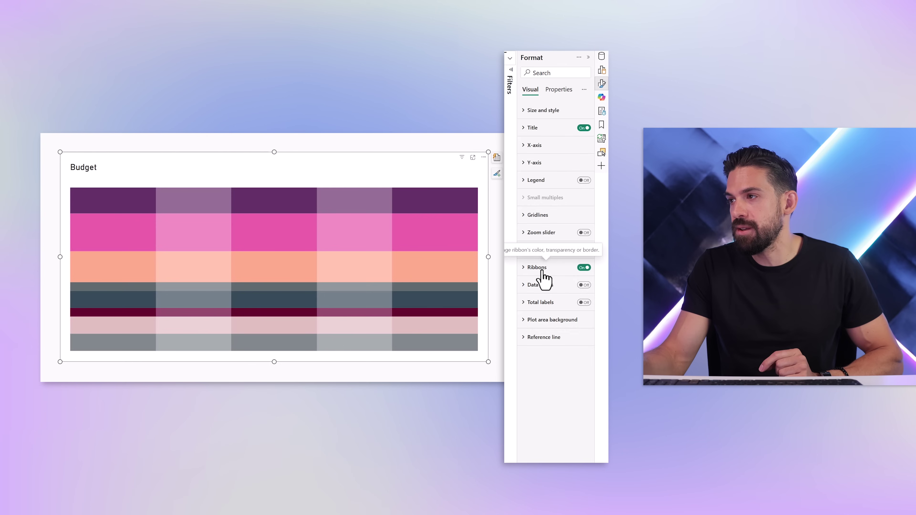
click(542, 272)
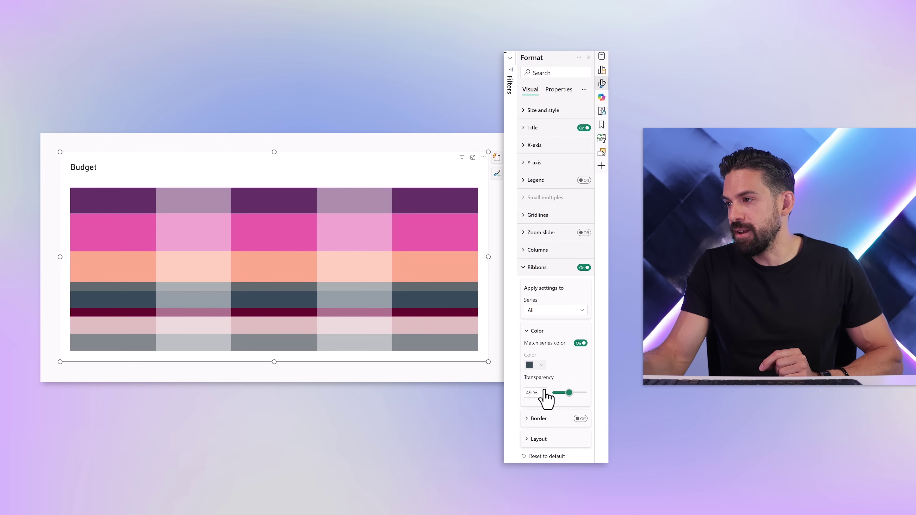
click(533, 332)
click(537, 267)
Set the space between categories in the chart's column layout to 50%
click(541, 252)
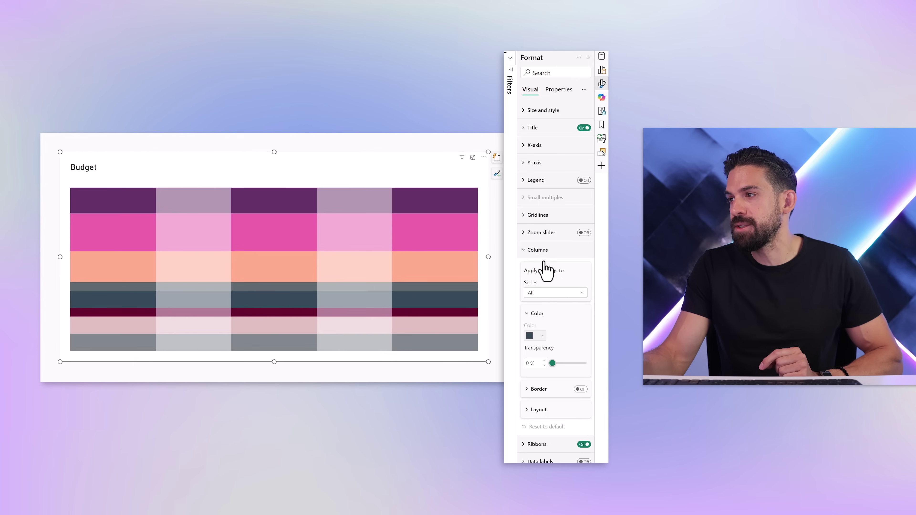
click(536, 315)
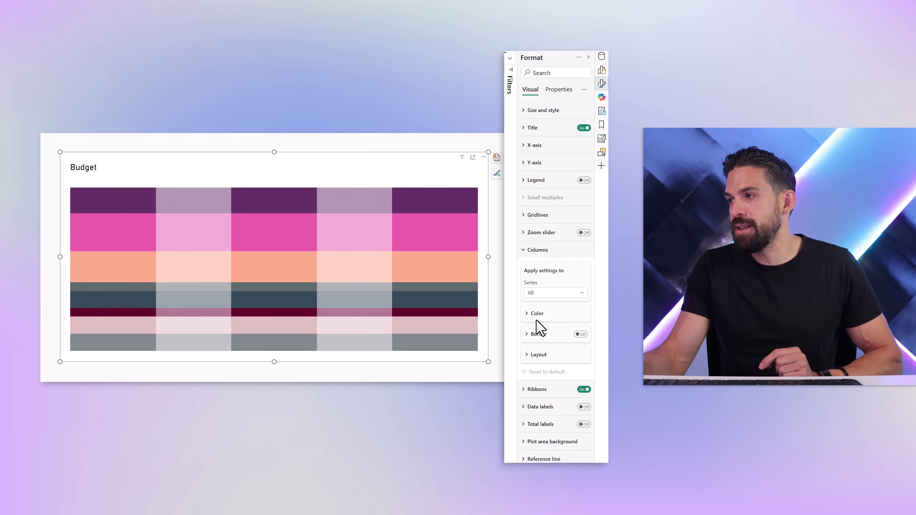
click(539, 355)
drag(561, 406, 577, 407)
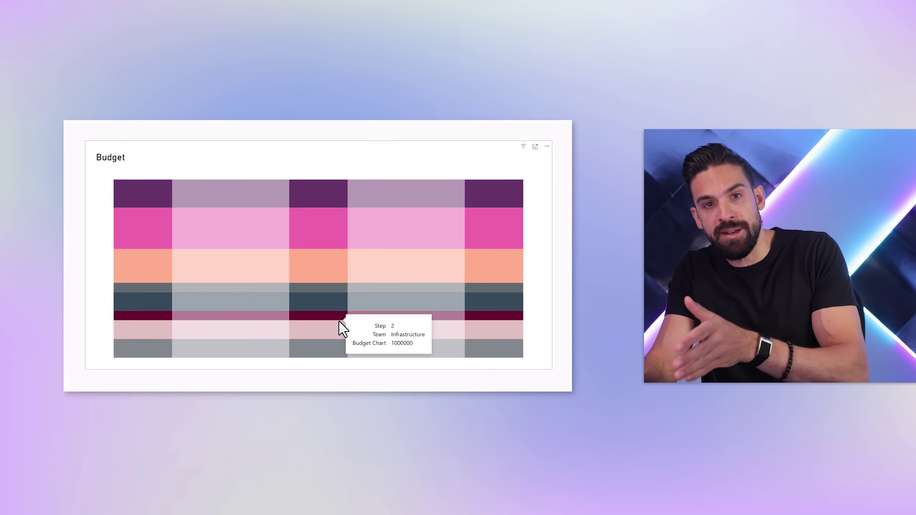
mouse_move(336, 302)
mouse_move(332, 269)
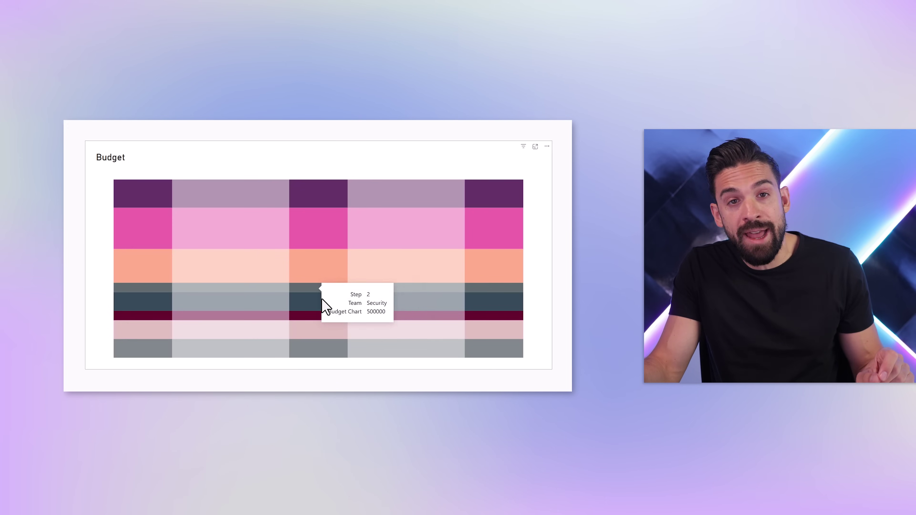
mouse_move(469, 351)
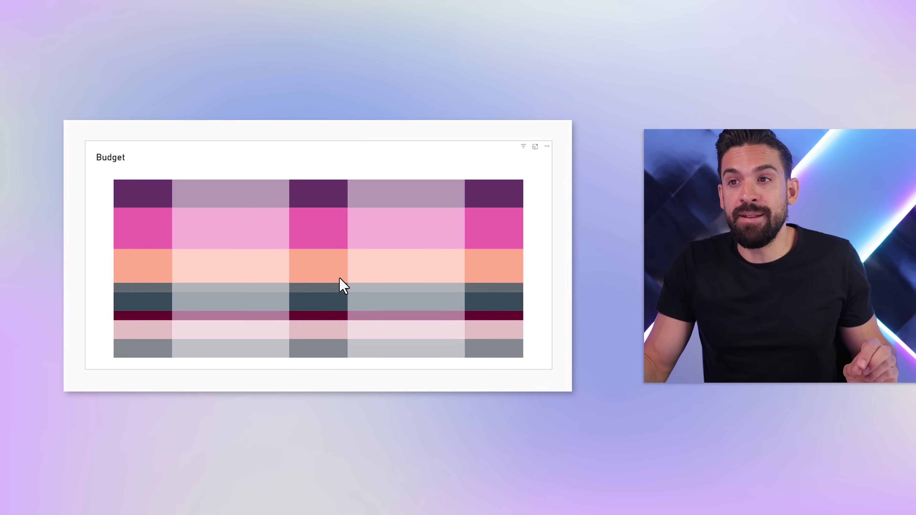
mouse_move(521, 312)
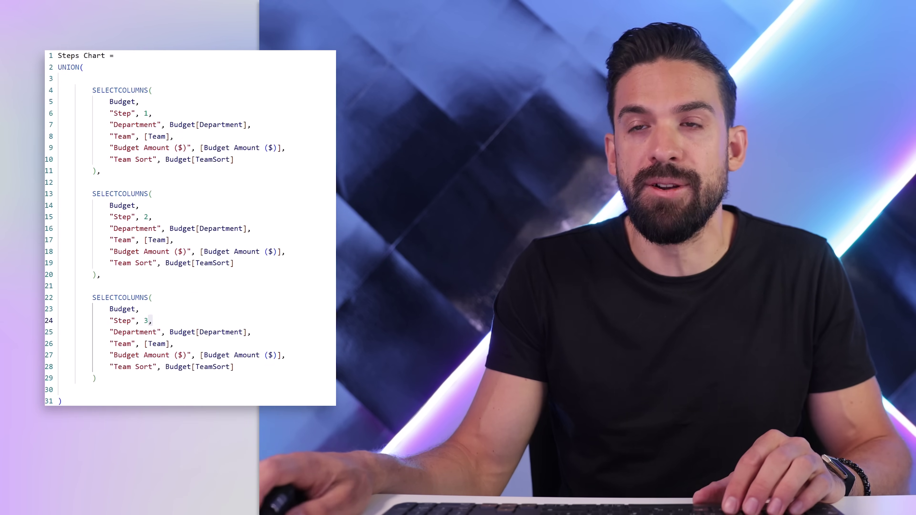
Insert an opening UNION( directly before the step 2 SELECTCOLUMNS block in the Steps Chart formula
click(326, 260)
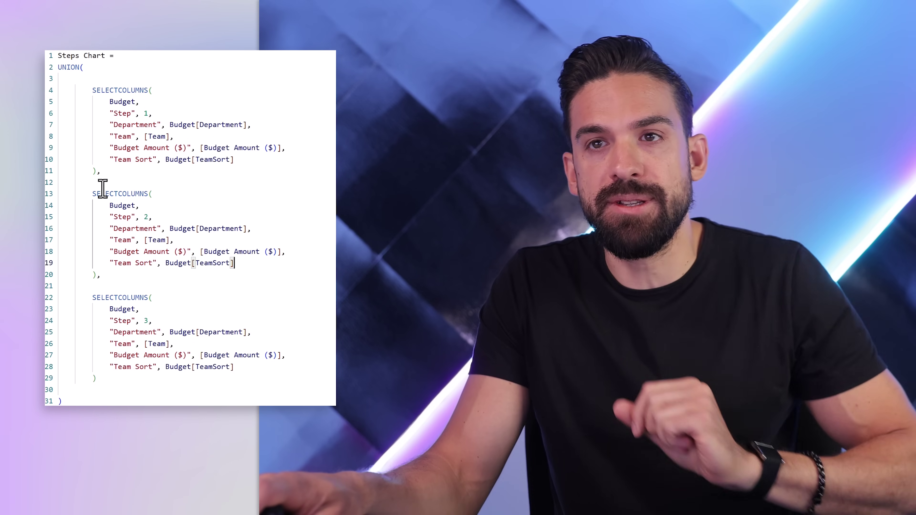
click(97, 184)
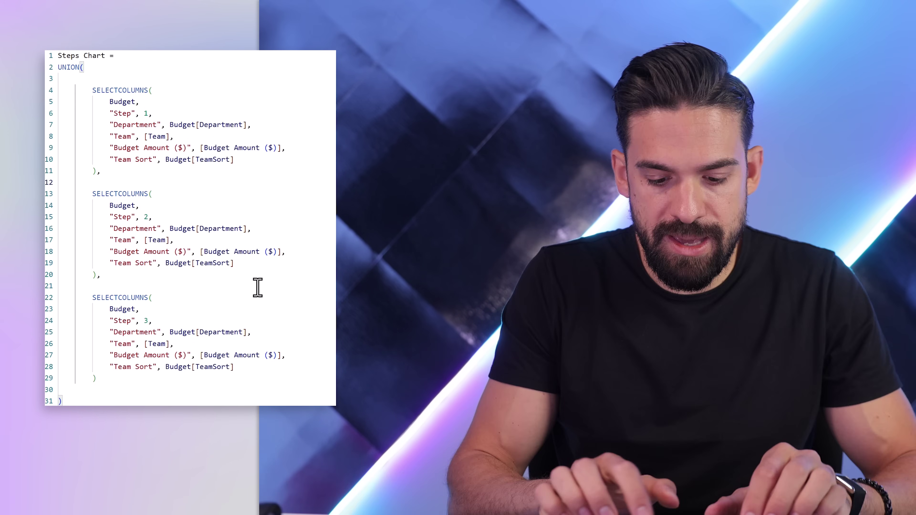
text(UNI)
key(Tab)
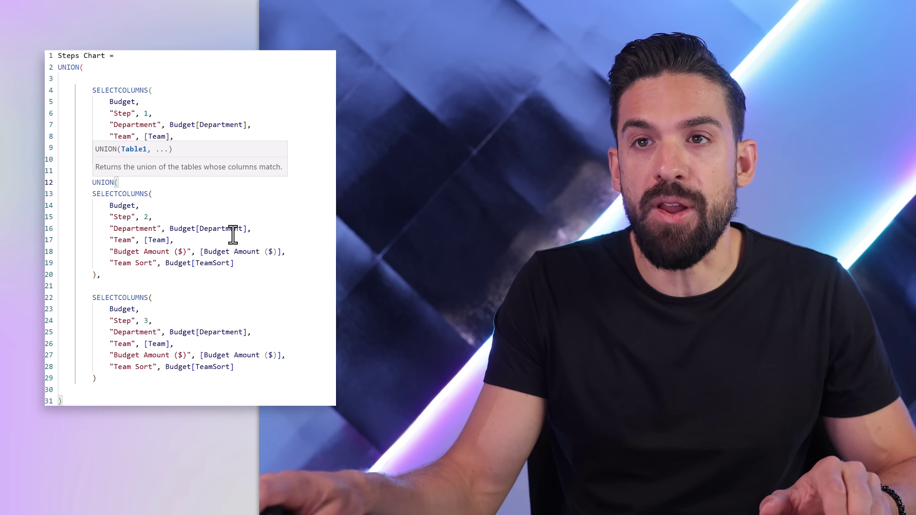
Indent the whole step 2 SELECTCOLUMNS block one level under the nested UNION
click(116, 275)
key(shift+Up)
key(shift+Up)
key(shift+Up)
key(shift+Up)
key(shift+Up)
key(shift+Up)
key(shift+Up)
key(shift+Home)
key(shift+Home)
key(Tab)
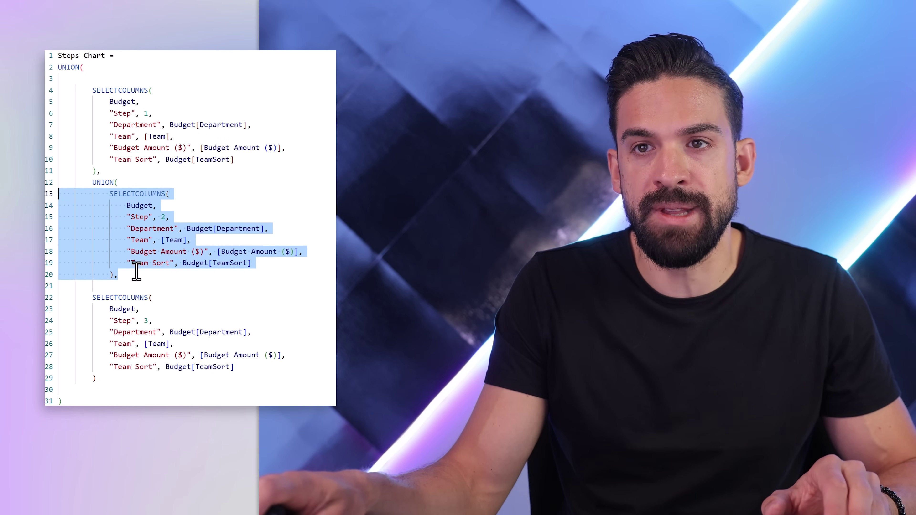
Add a curly-brace table after the step 2 SELECTCOLUMNS block and start its row with (2, "", "HR", 2000000,
click(136, 277)
key(Return)
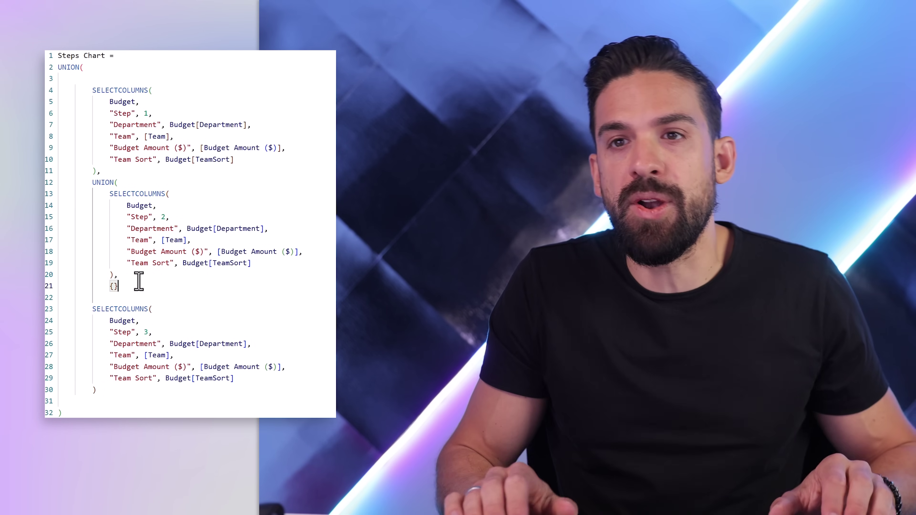
text({)
key(Return)
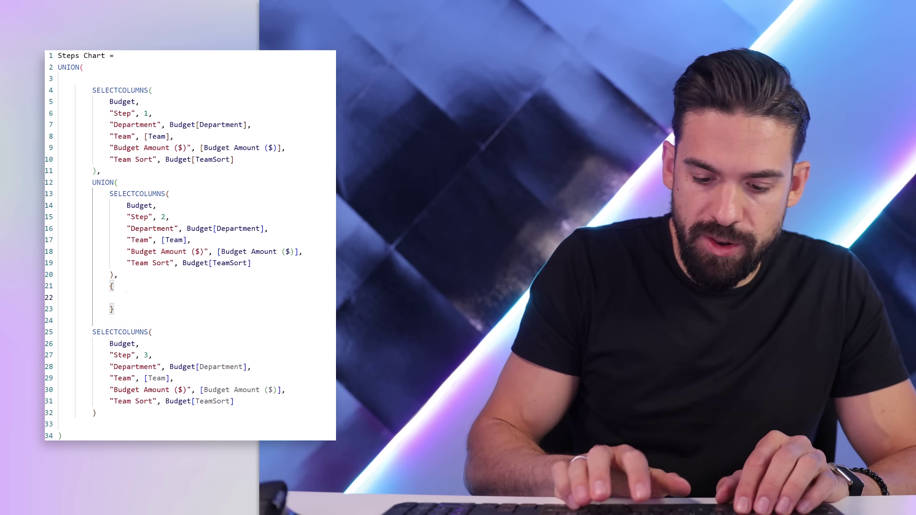
text((2, "", "HR", 200)
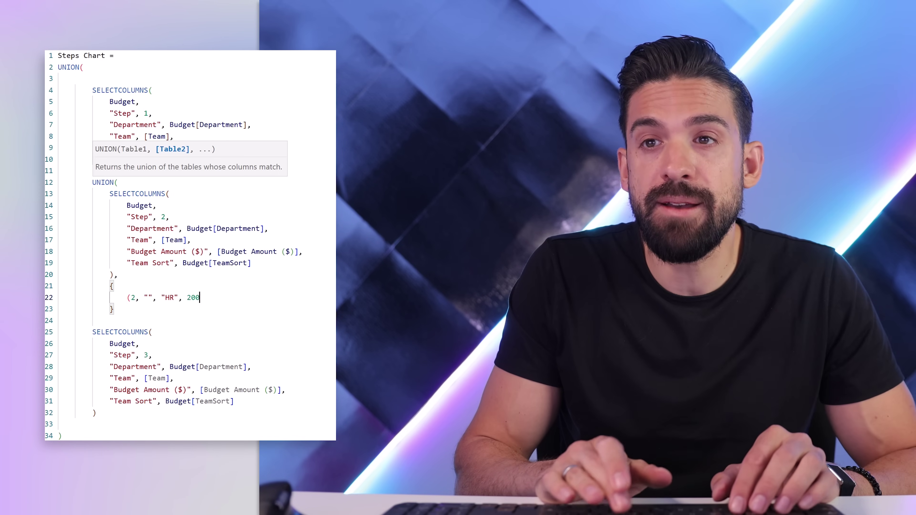
text(0000)
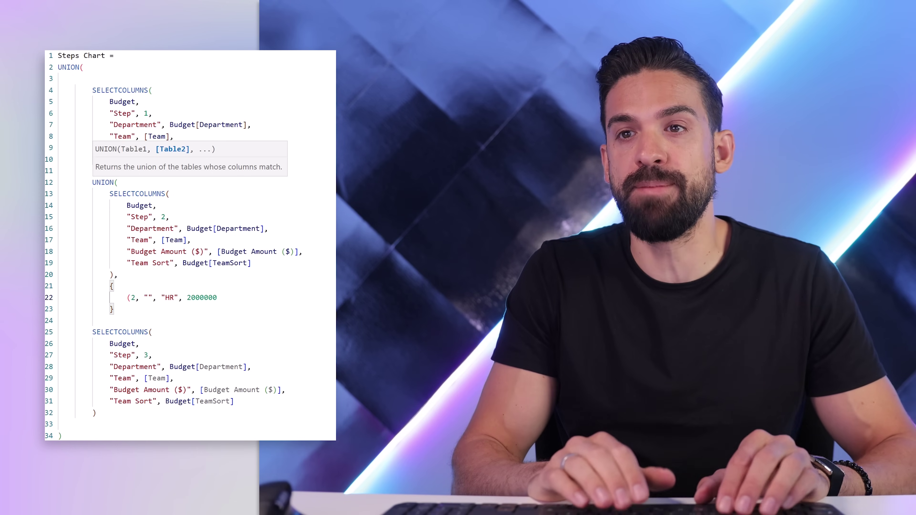
text(,)
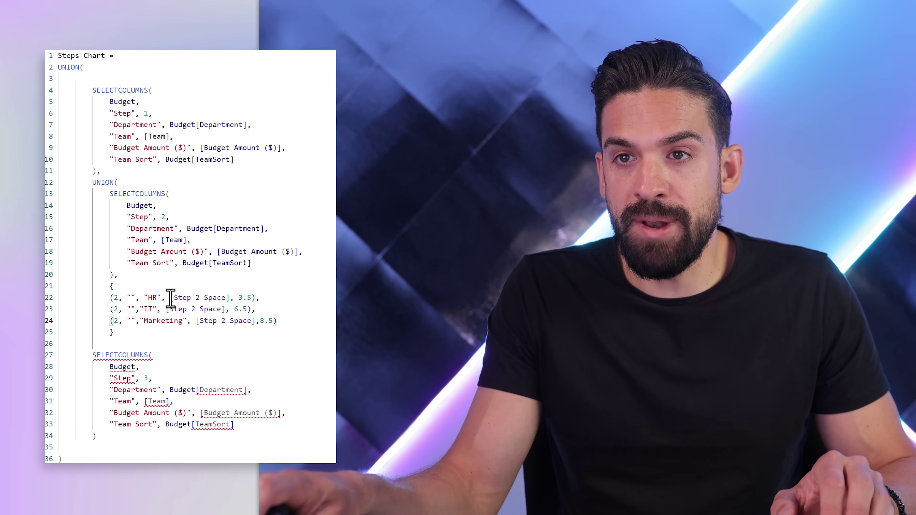
Indent the HR, IT and Marketing rows inside the braces and close the nested UNION with "),"
drag(171, 298, 228, 298)
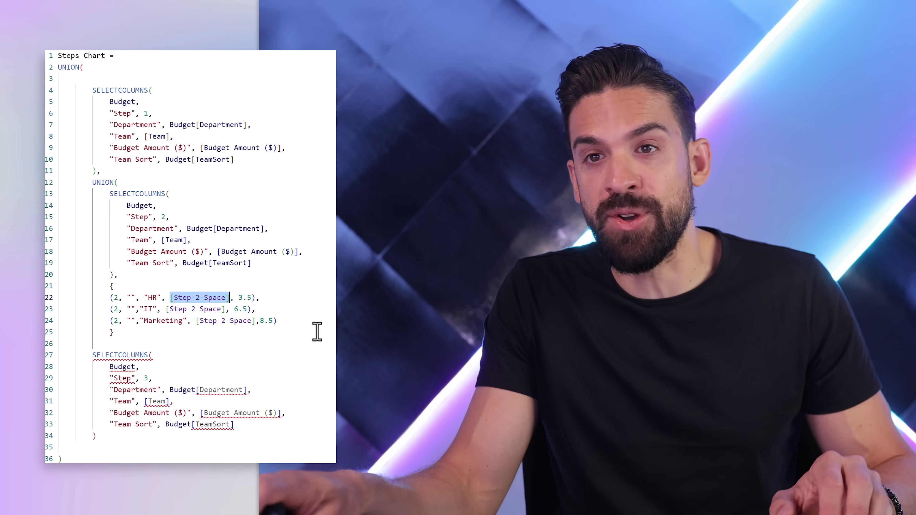
drag(276, 321, 59, 297)
key(Tab)
click(140, 328)
key(Return)
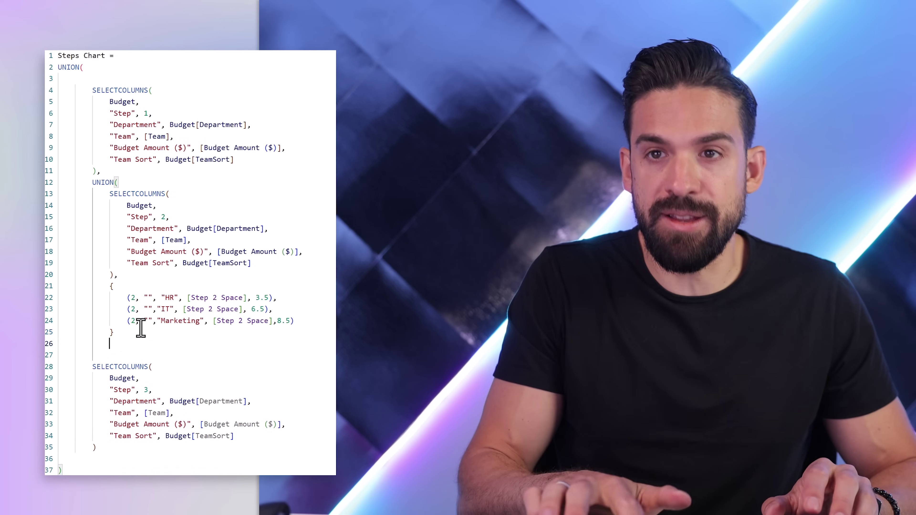
key(BackSpace)
text(),)
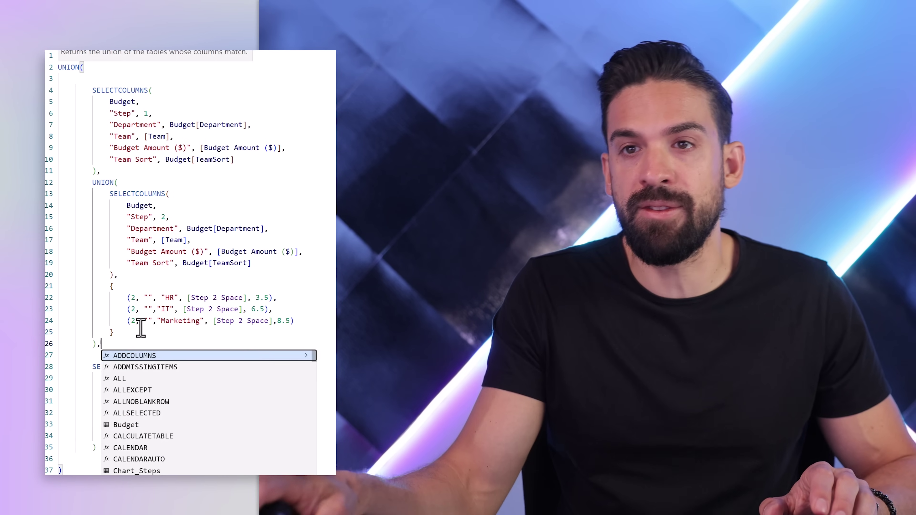
click(210, 271)
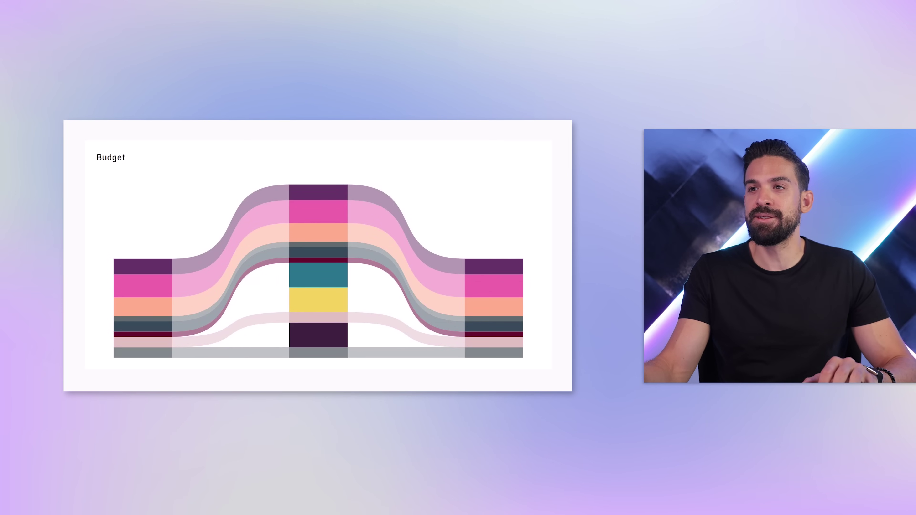
Sort the Budget chart's legend by Team in descending order
click(510, 198)
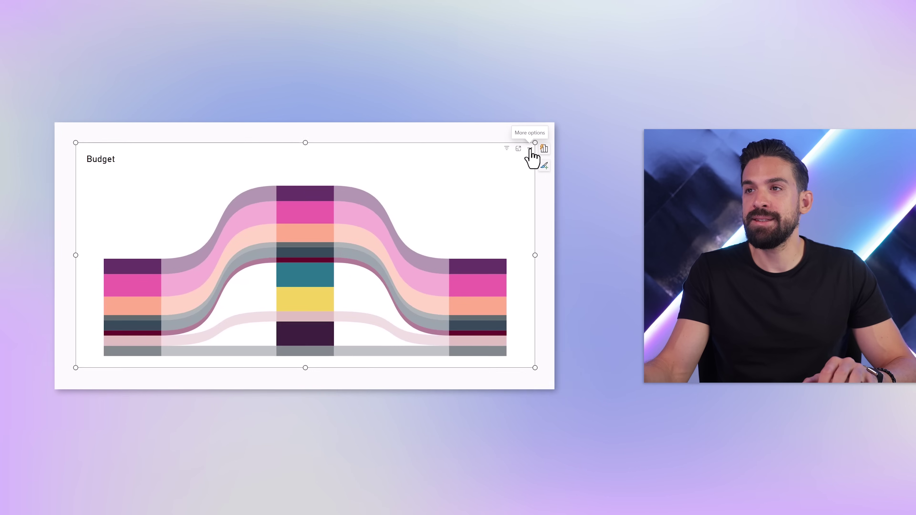
click(547, 147)
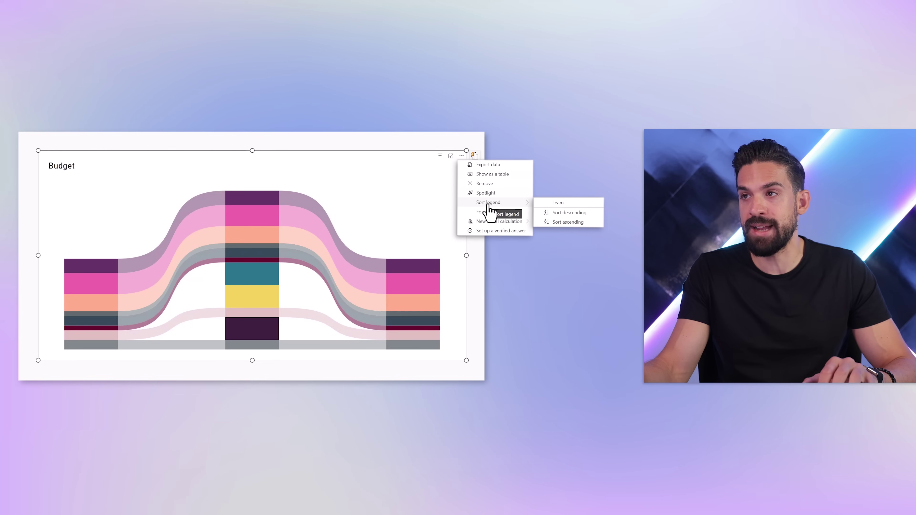
click(574, 212)
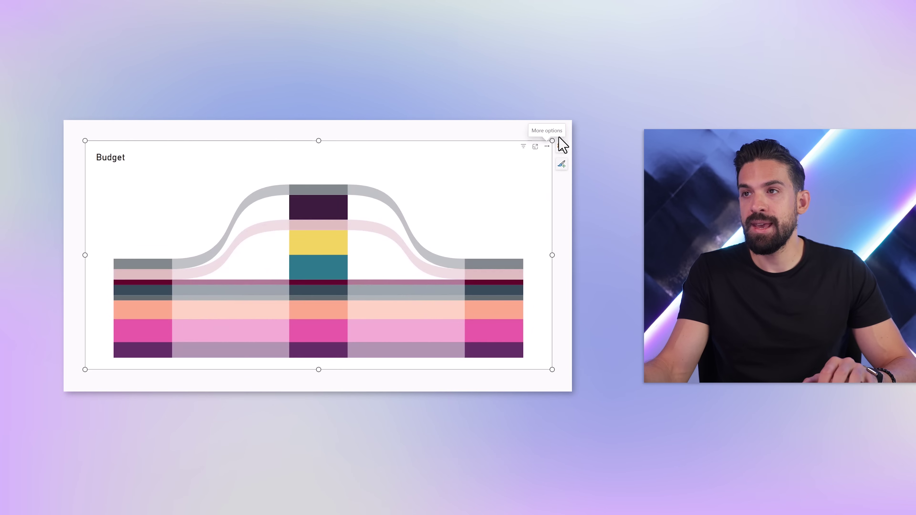
Sort the Budget chart's legend by Team in ascending order
click(547, 147)
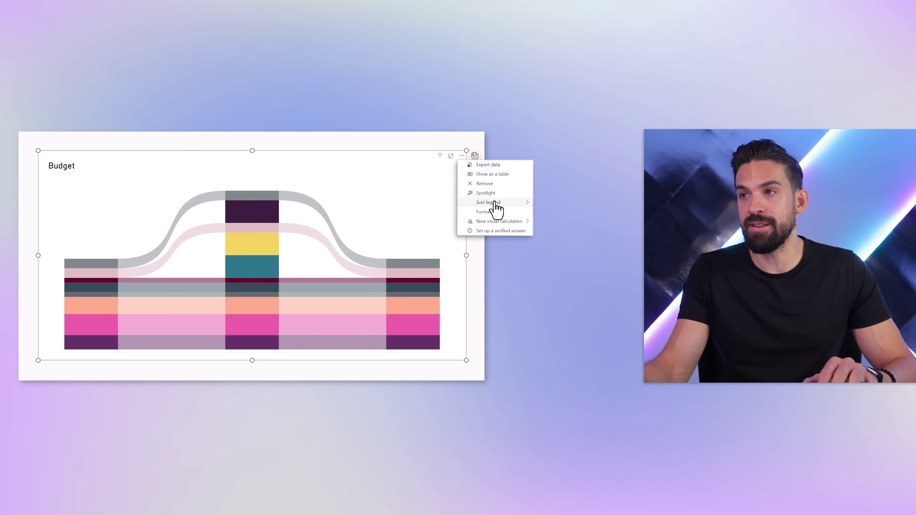
mouse_move(495, 203)
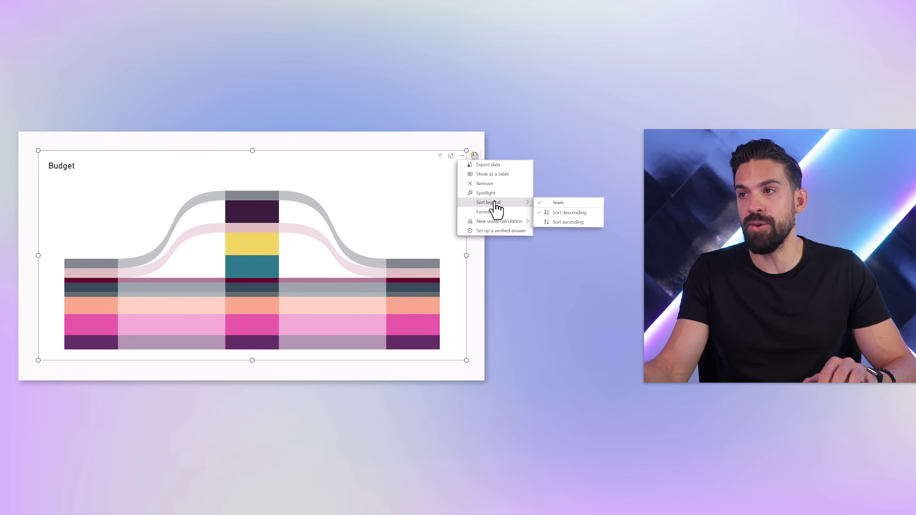
click(568, 221)
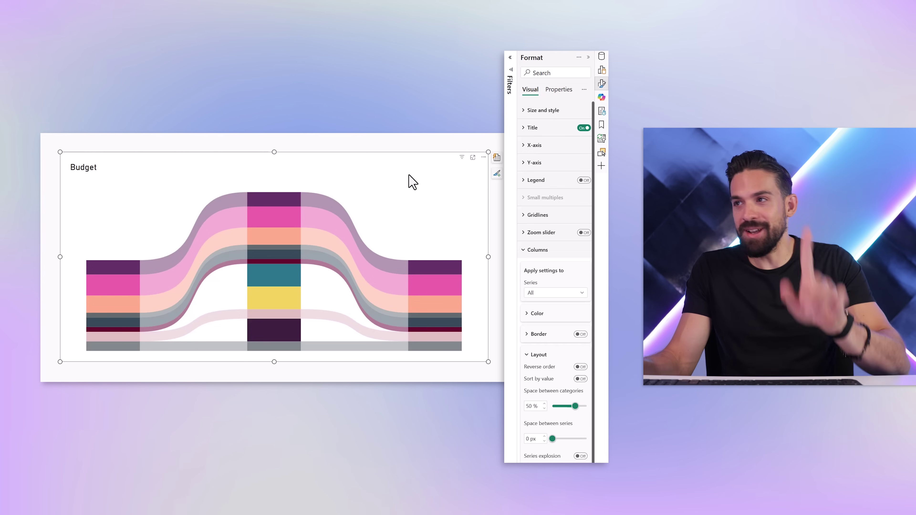
Sort the Team column of the Steps Chart table by the Team Sort column
click(601, 57)
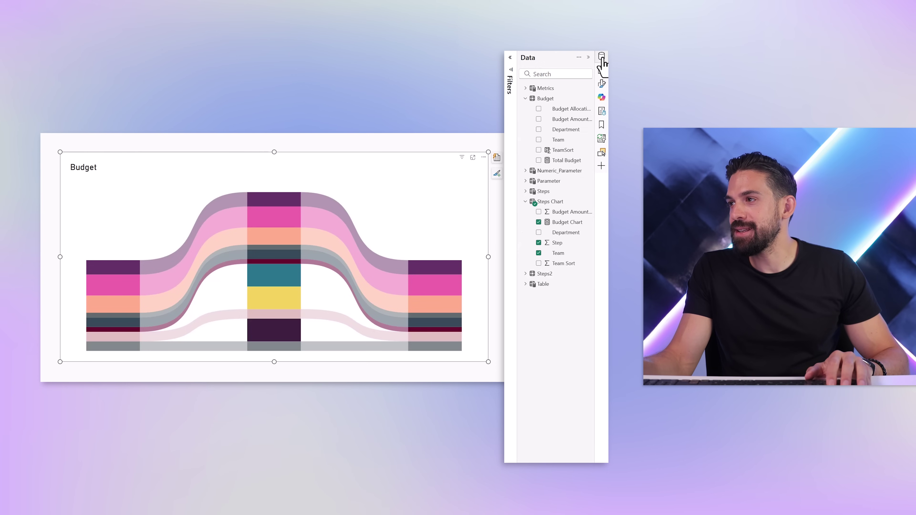
click(571, 257)
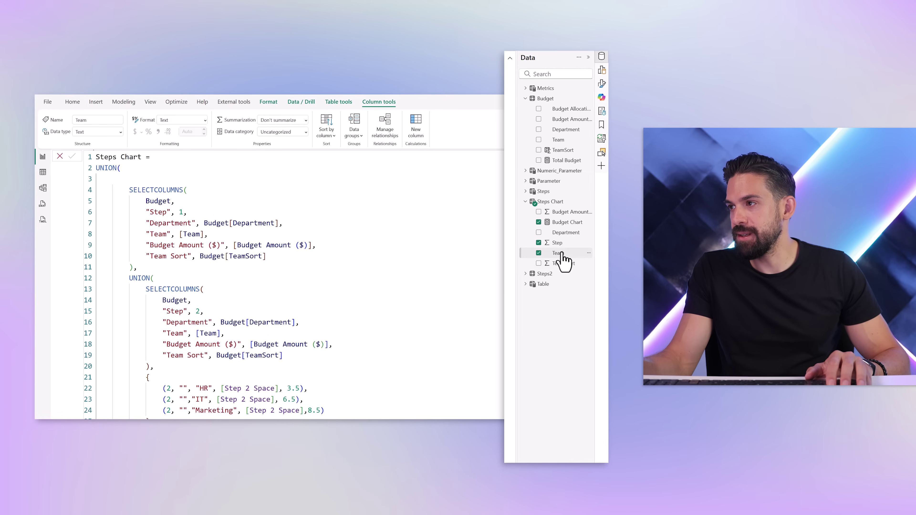
click(328, 136)
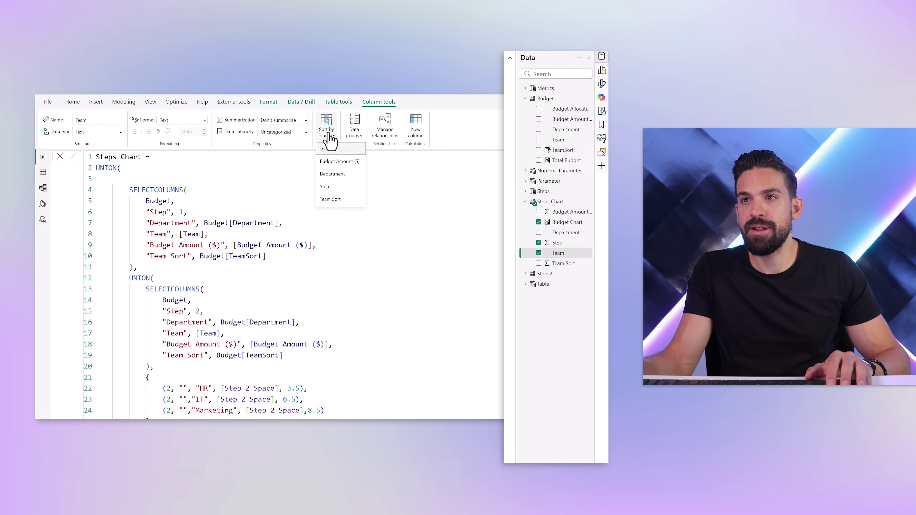
click(338, 201)
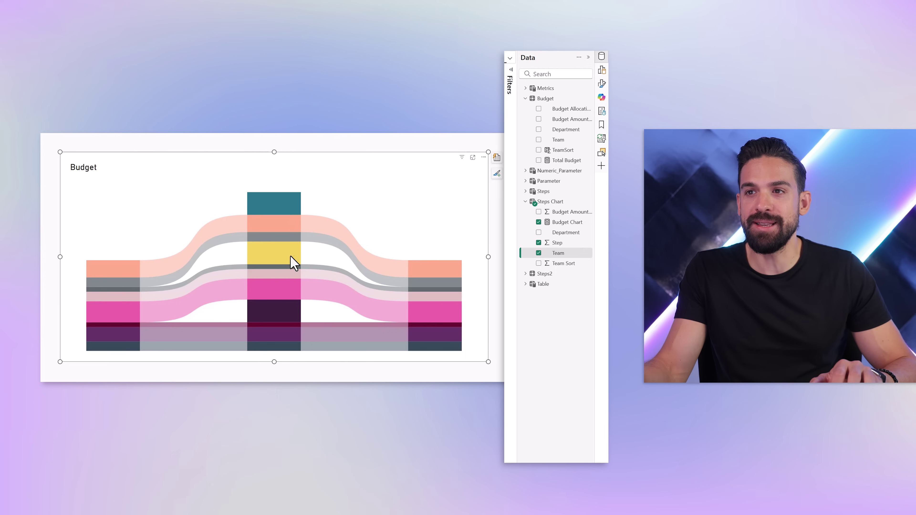
Set the column color of the HR series in the Budget chart to white
click(602, 85)
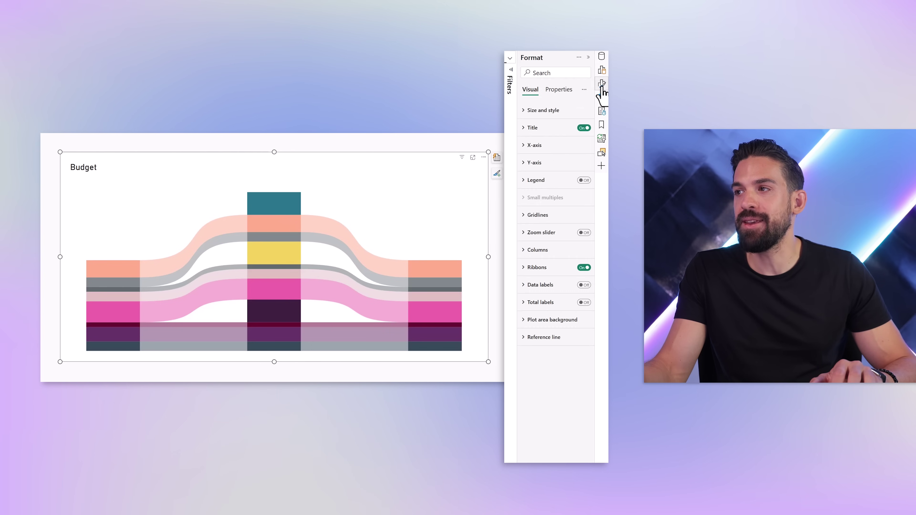
click(540, 251)
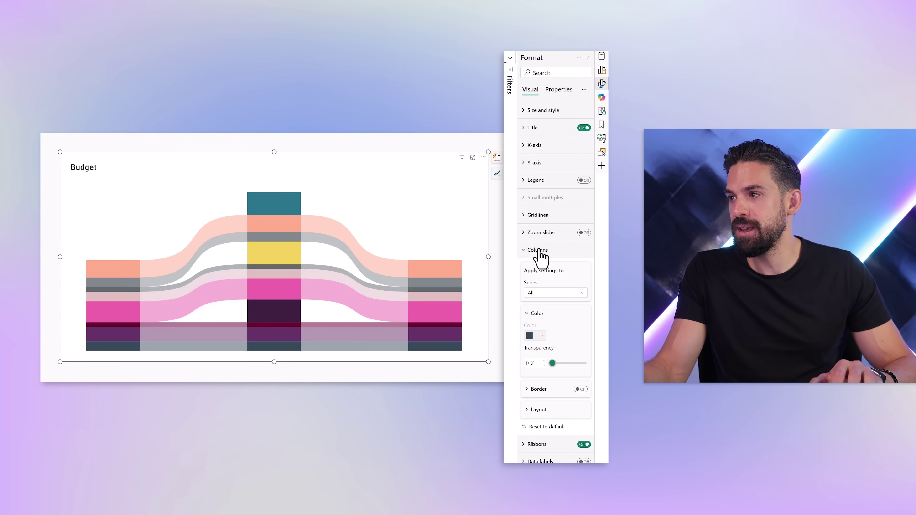
click(539, 293)
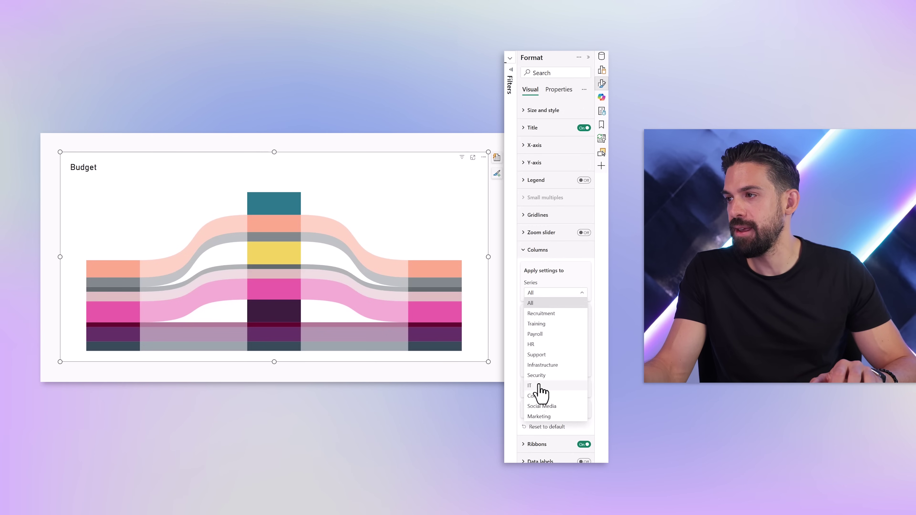
click(532, 345)
click(532, 336)
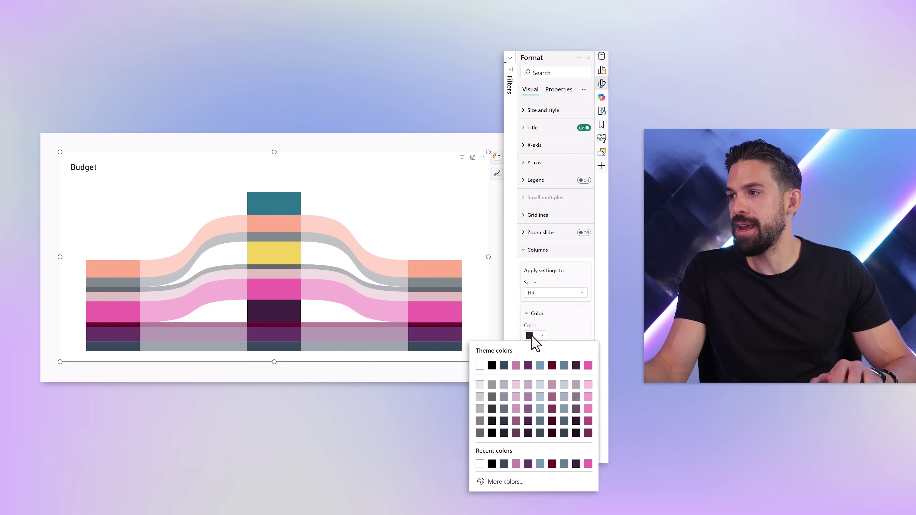
click(480, 366)
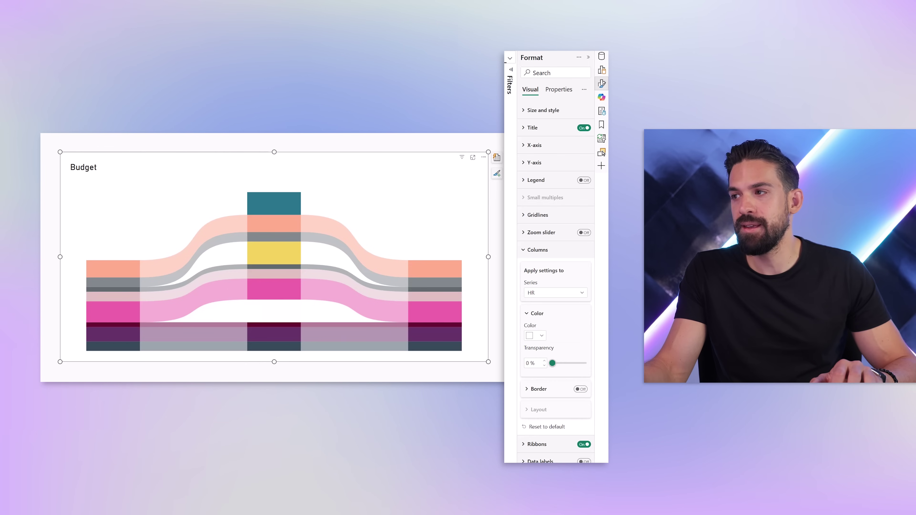
Set the column colors of the IT and Marketing series to white
click(539, 293)
click(540, 383)
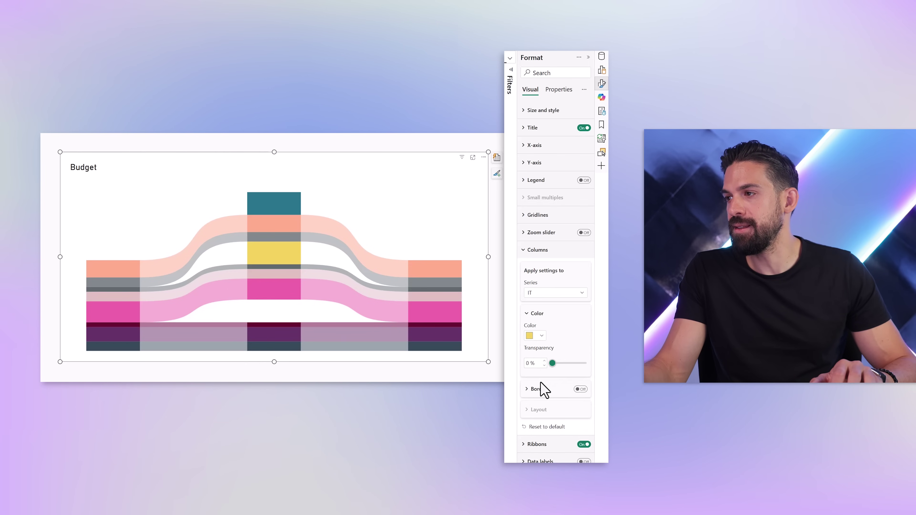
click(532, 335)
click(481, 365)
click(539, 293)
click(539, 418)
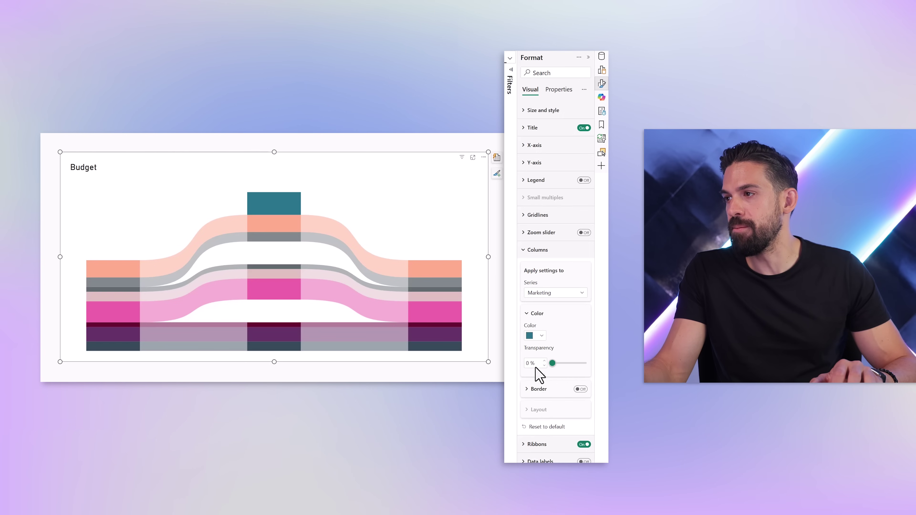
click(538, 337)
click(481, 365)
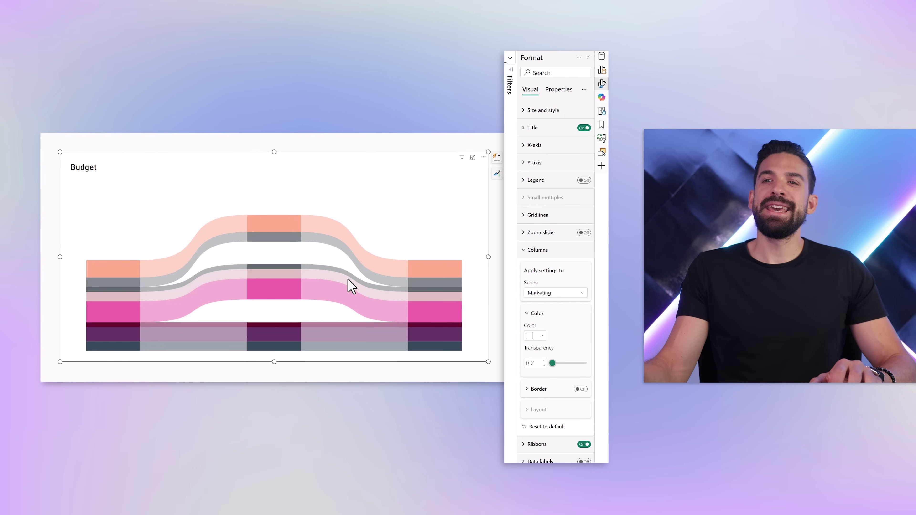
Examine the Step 1 Total row and the Step 3 team spacer rows in the Steps Chart formula
mouse_move(347, 287)
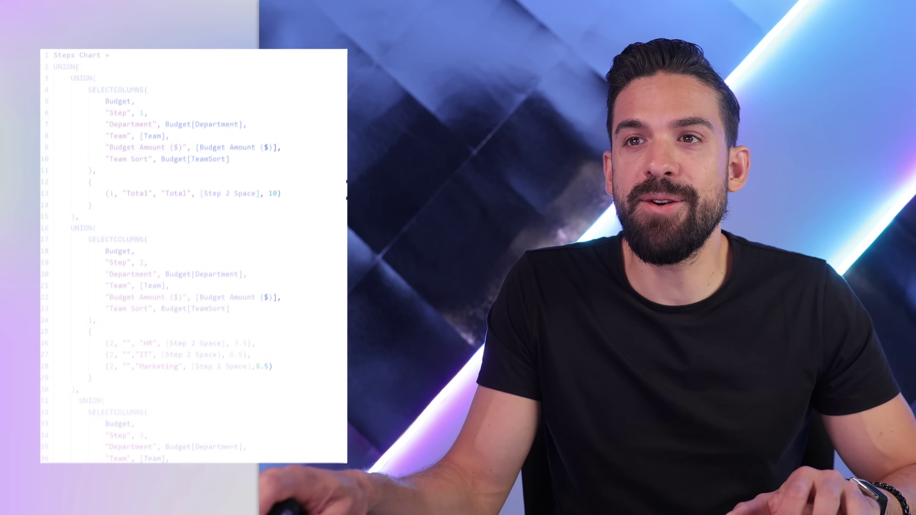
drag(300, 193, 110, 192)
scroll(231, 270, down, 5)
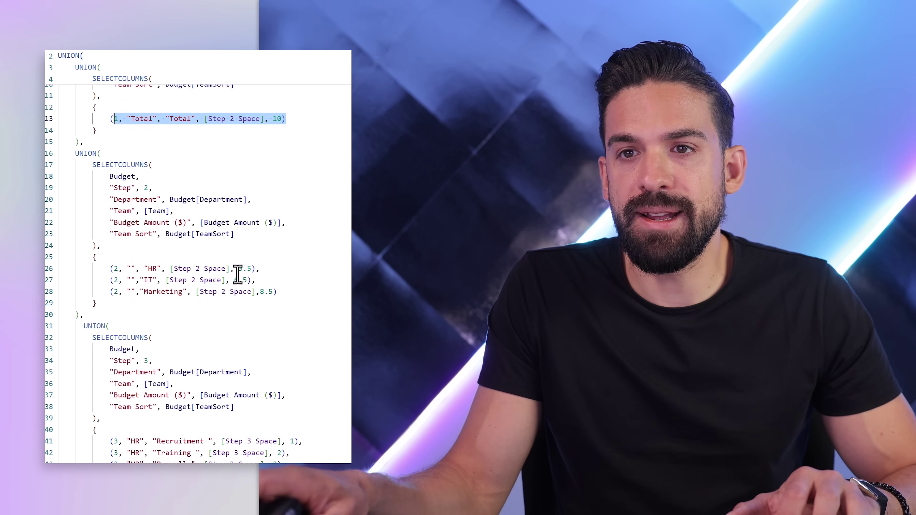
scroll(158, 291, down, 2)
drag(341, 377, 59, 296)
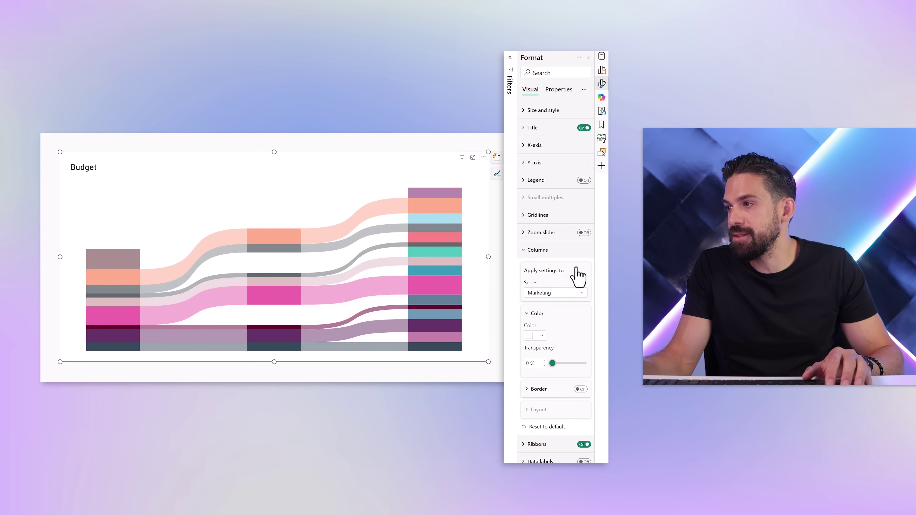
Check the chart's column series list and the Step 3 spacer team name "Training " in the Steps Chart formula
click(552, 293)
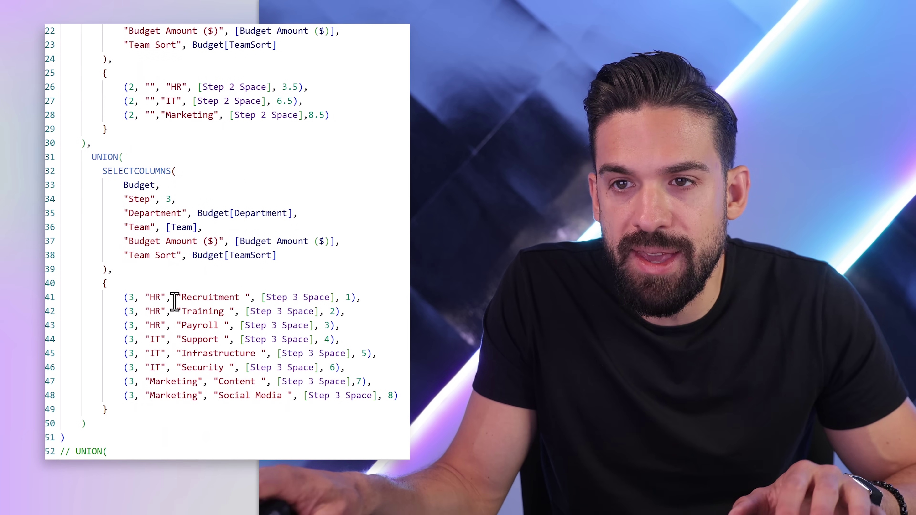
click(228, 313)
double_click(227, 312)
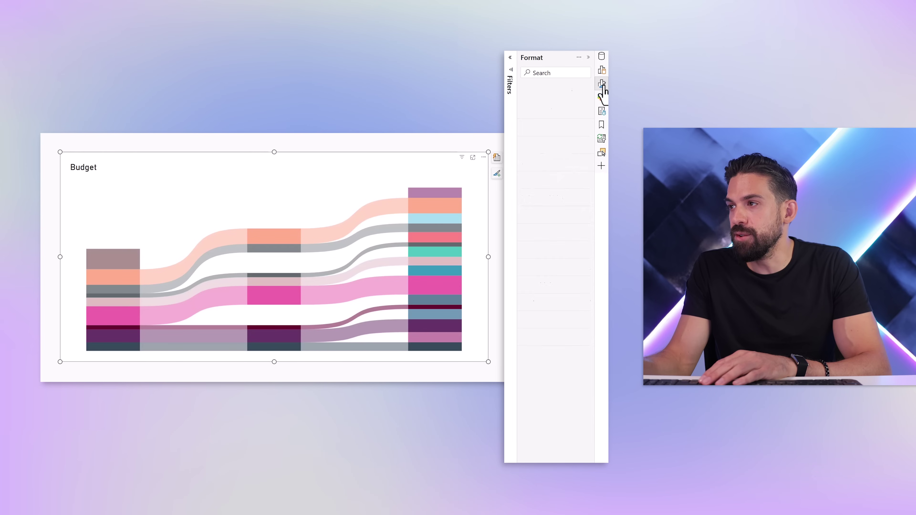
Set the column colors of the remaining spacer series, from the duplicate Recruitment entry through Total, to white
click(547, 253)
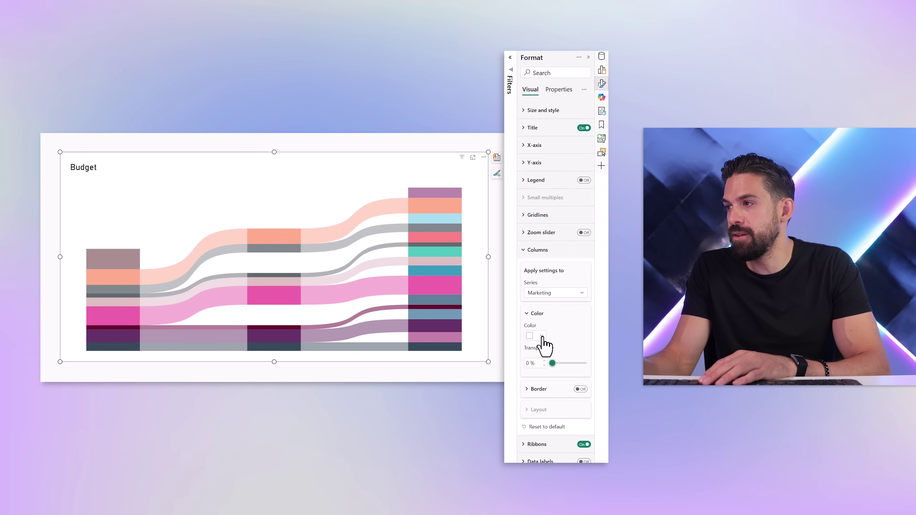
click(548, 292)
click(545, 328)
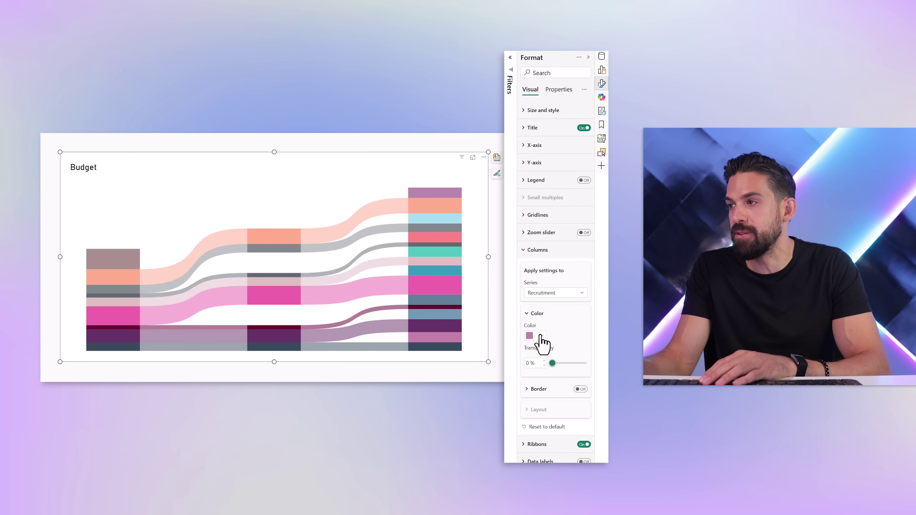
click(541, 336)
click(581, 292)
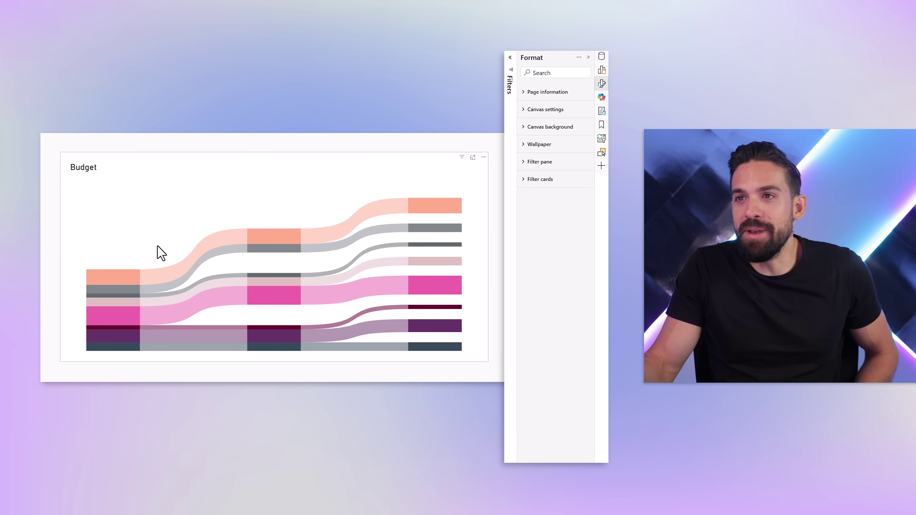
Set the column color of the visible Recruitment series in the Budget chart to a dark slate blue
click(308, 166)
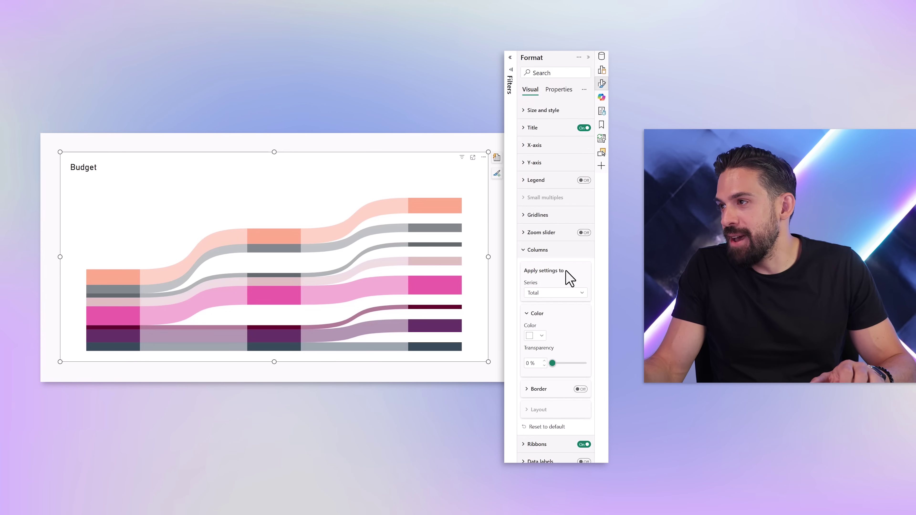
click(555, 294)
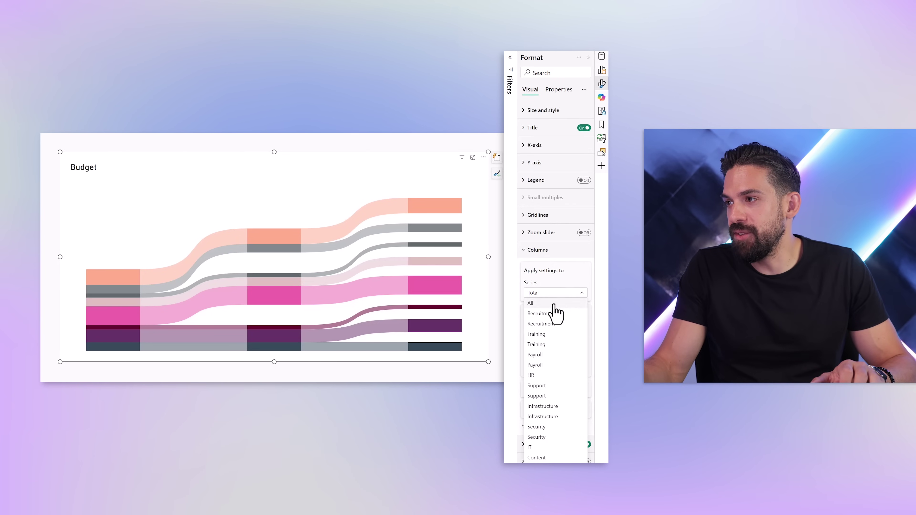
click(555, 319)
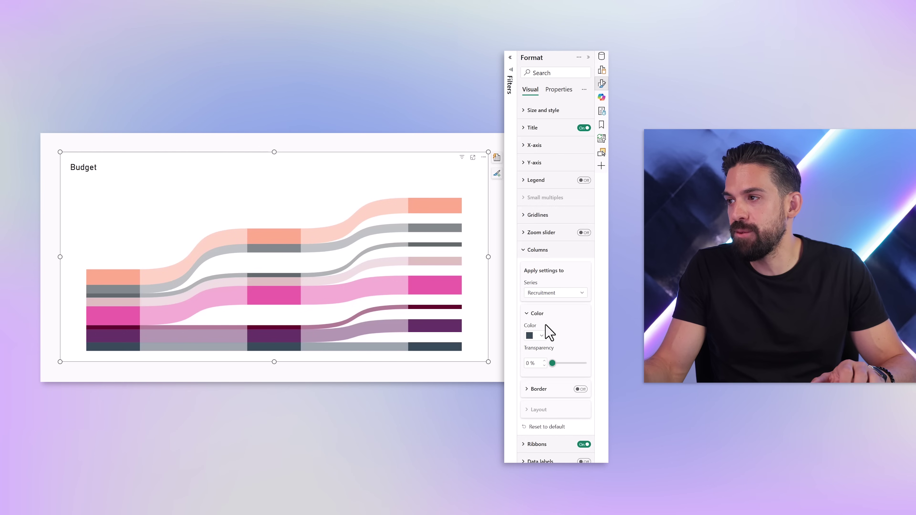
click(540, 336)
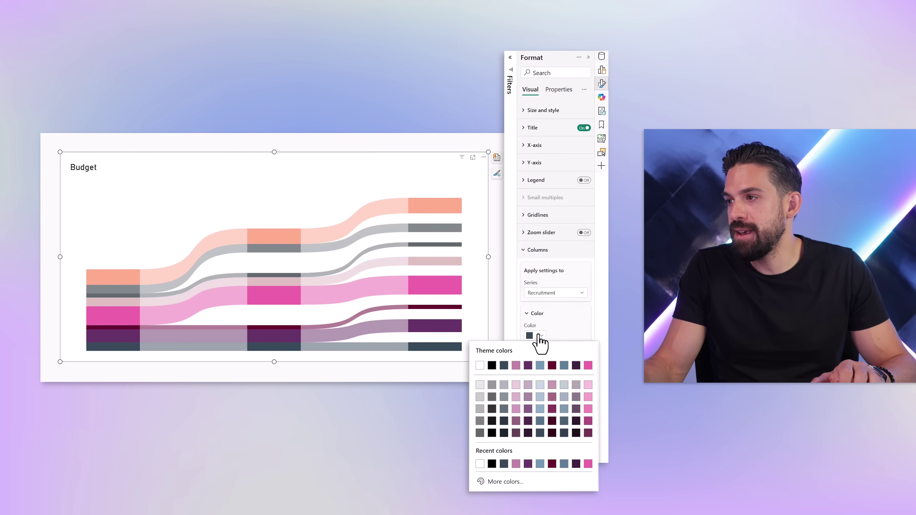
click(539, 421)
Set the column color of the visible Training series to a medium light blue
click(541, 294)
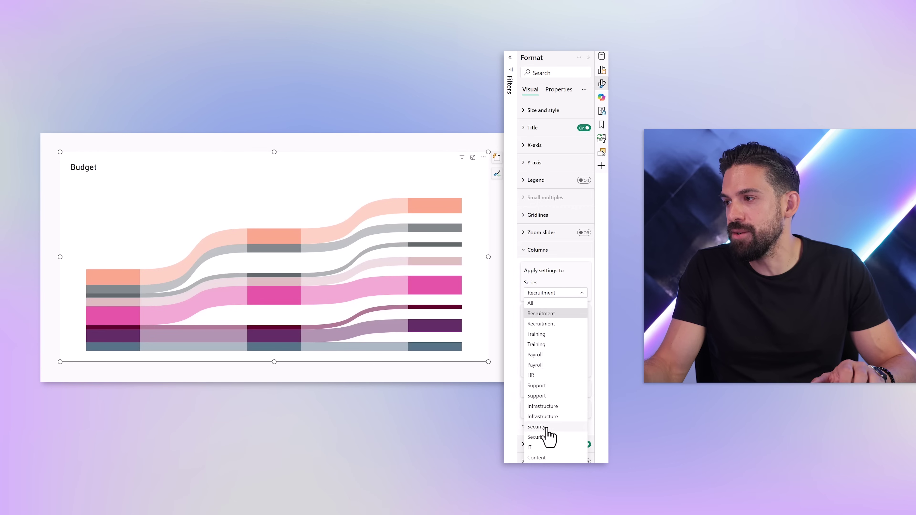
click(553, 336)
click(539, 336)
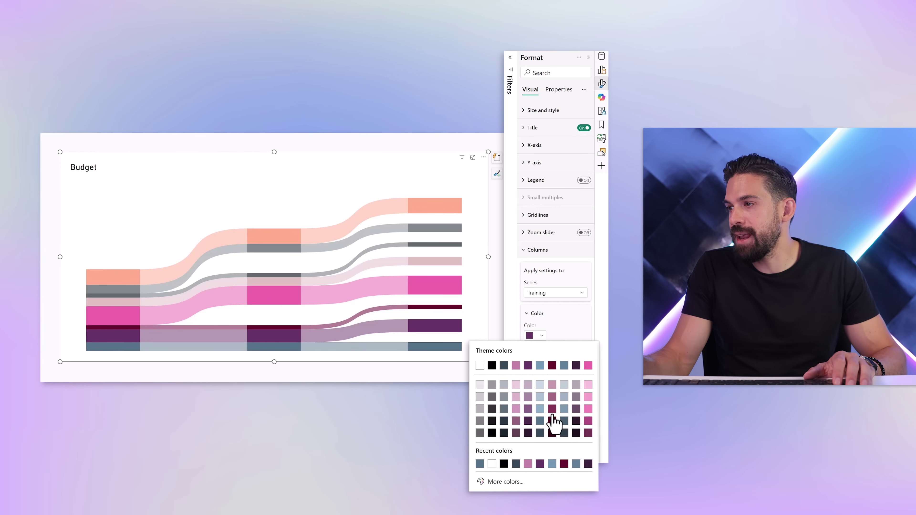
click(540, 411)
Set the column color of the visible Payroll series to the palest blue shade of the same theme color
click(543, 294)
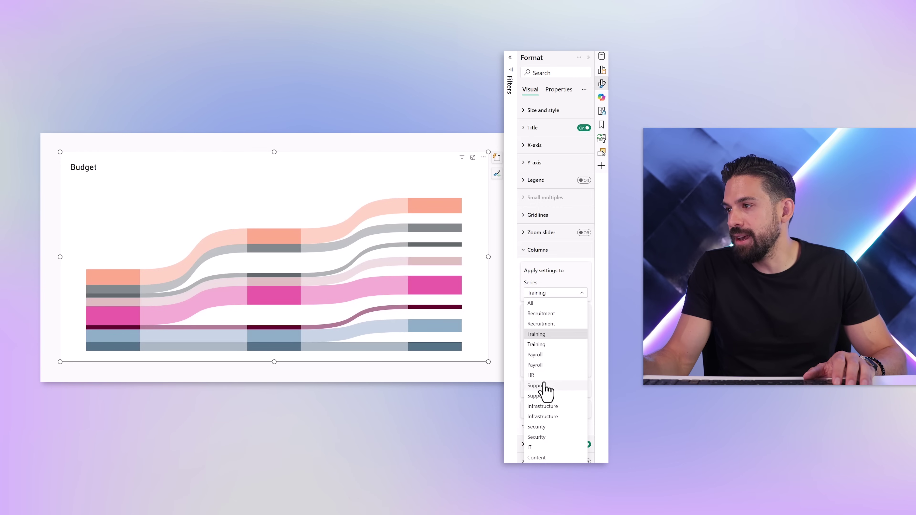
click(543, 365)
click(536, 335)
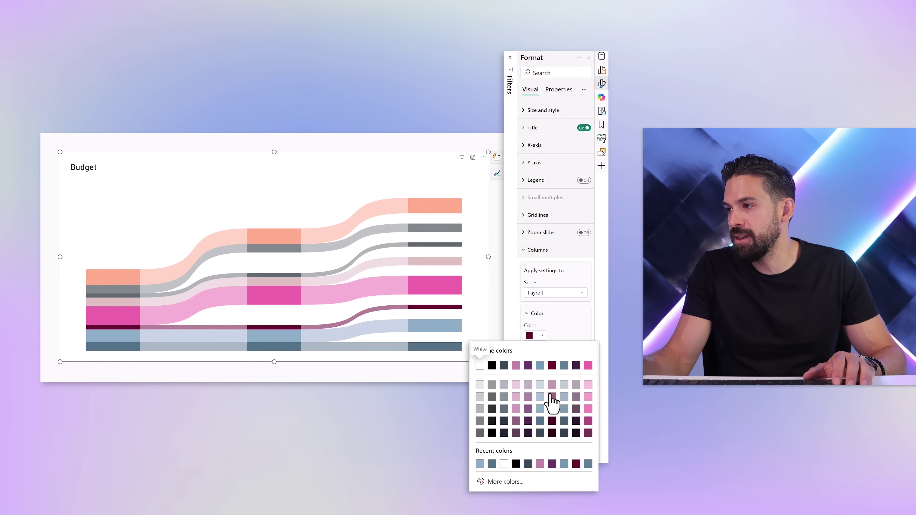
click(540, 386)
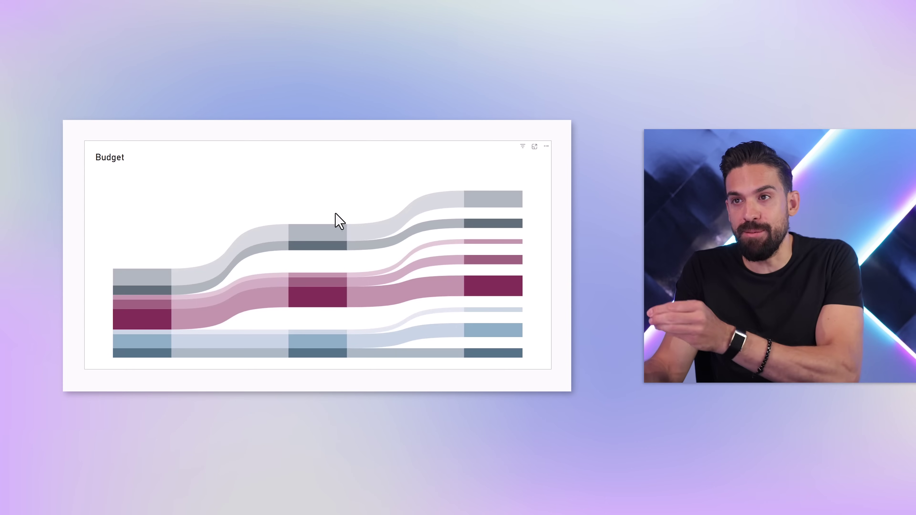
Make the Budget chart taller by extending its lower edge, and turn on its data labels
click(326, 343)
drag(317, 369, 324, 438)
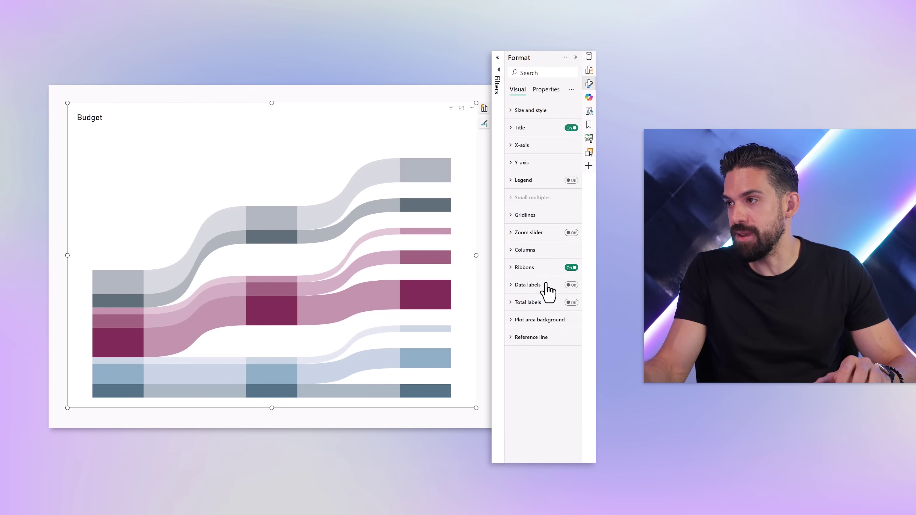
click(571, 285)
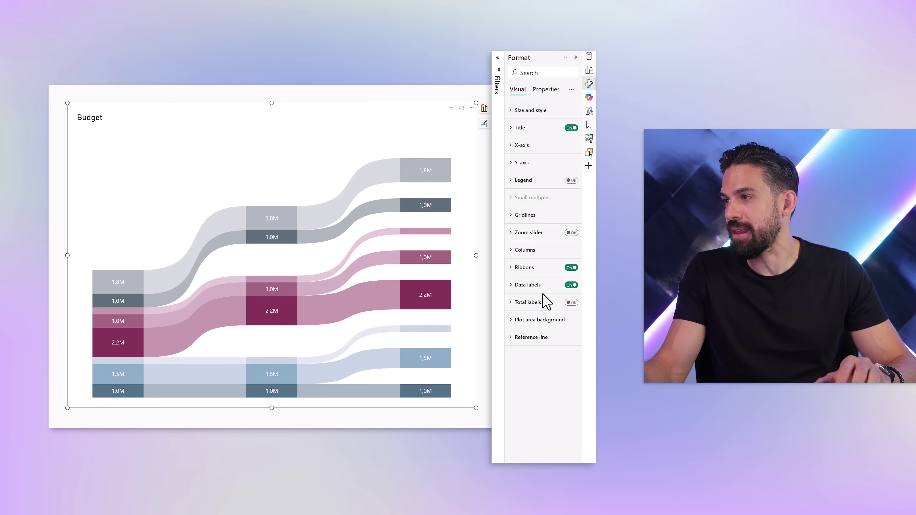
Set the value color of the data labels to dark gray for all series
click(529, 288)
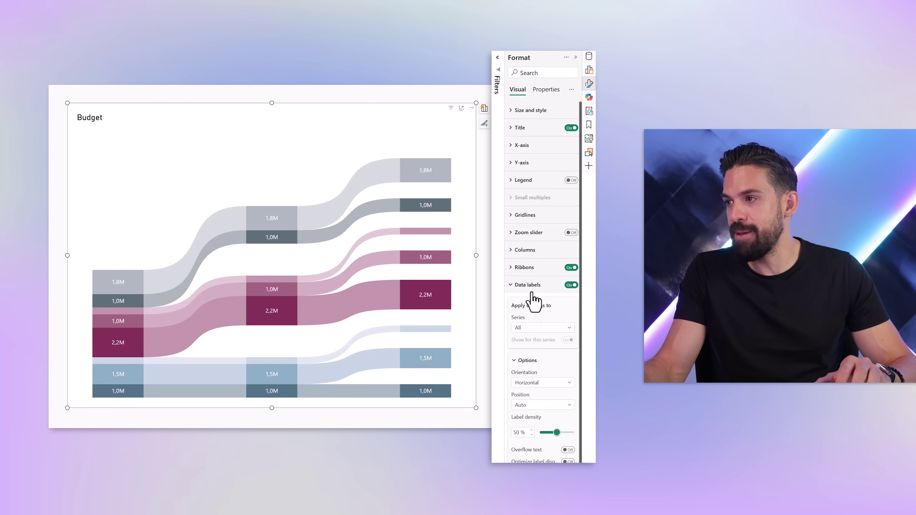
click(527, 361)
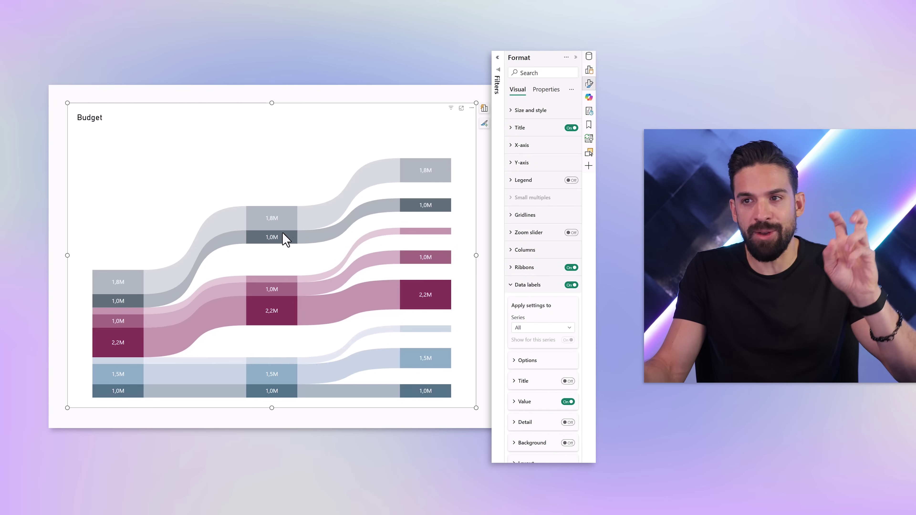
scroll(543, 253, down, 2)
click(525, 355)
scroll(528, 350, down, 3)
click(528, 336)
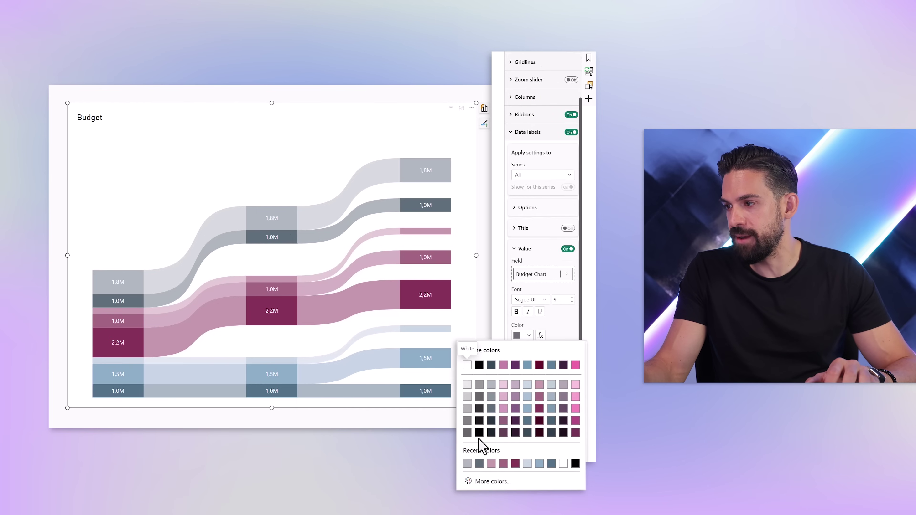
click(467, 432)
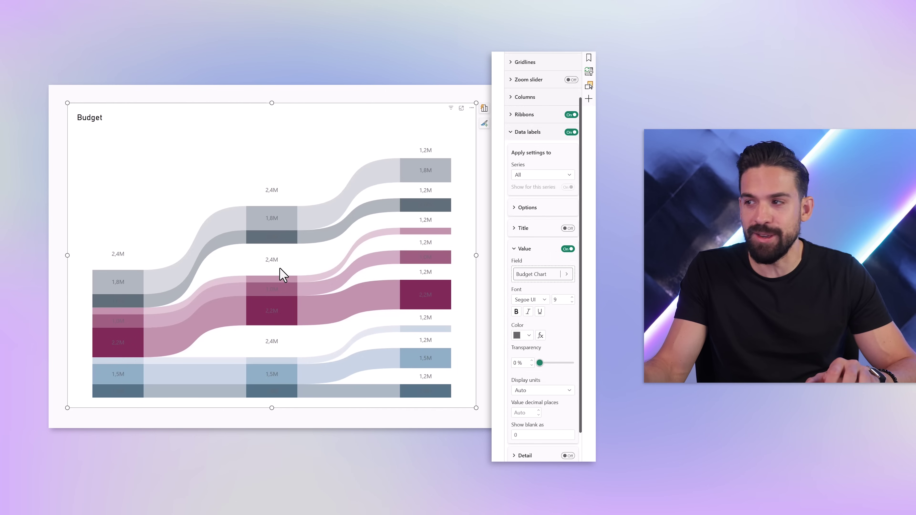
Turn on the data label titles and format them in bold at font size 8
click(568, 228)
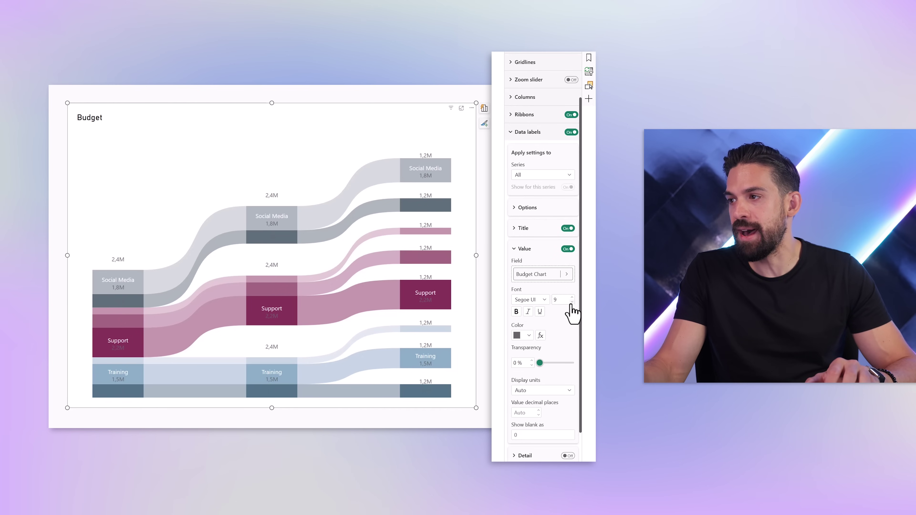
click(530, 251)
scroll(565, 284, down, 3)
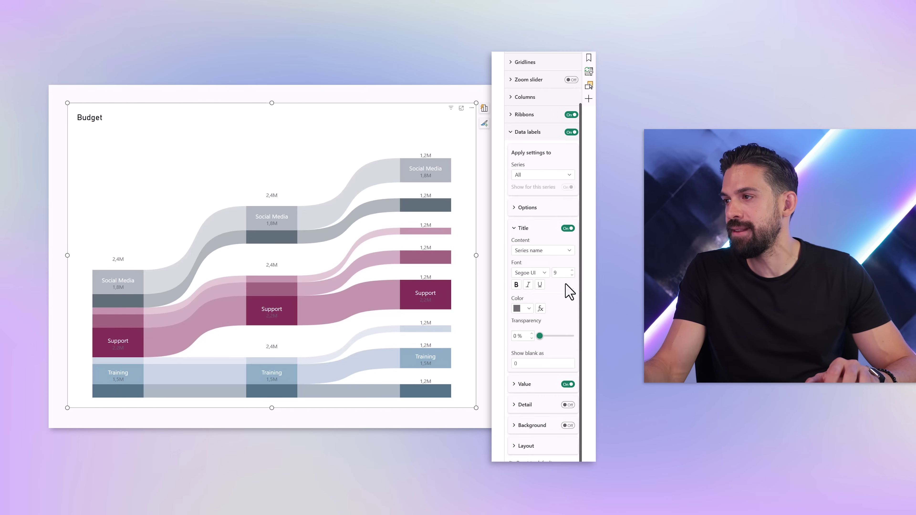
click(516, 285)
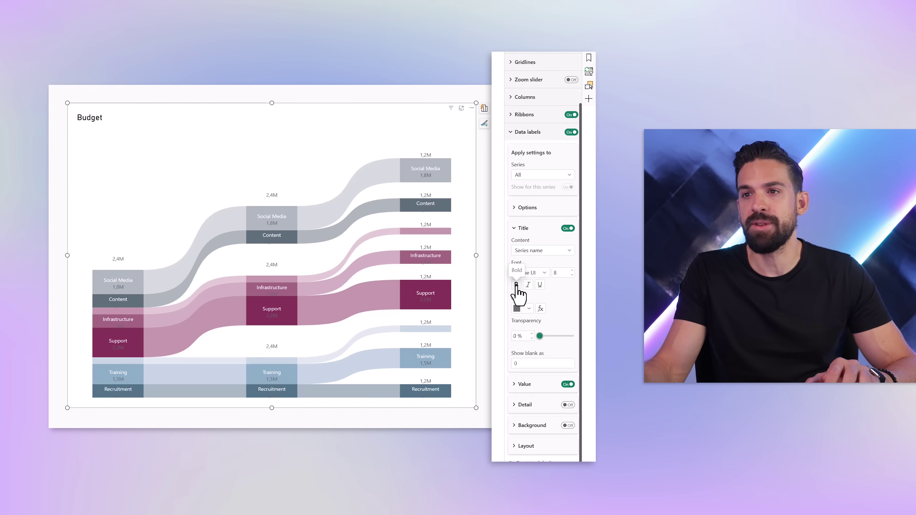
Set the data label density to 100% and turn on overflow text for all series
click(523, 228)
click(527, 294)
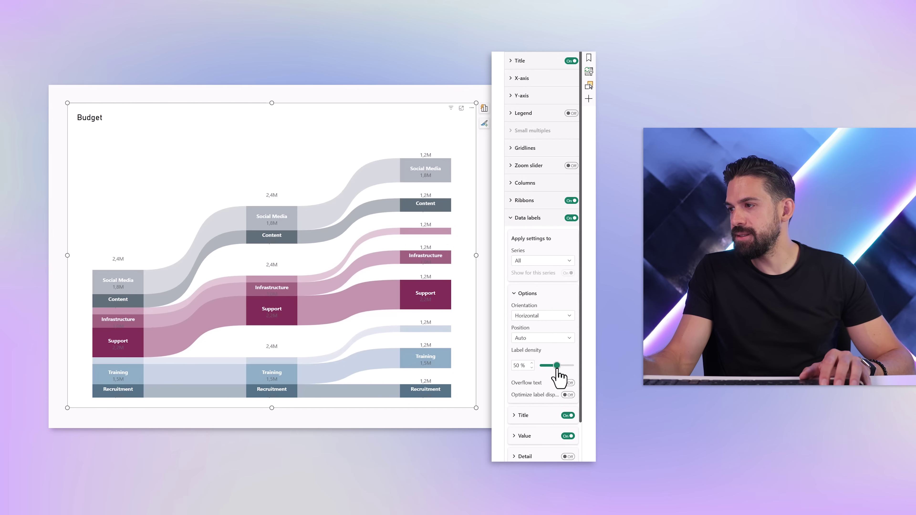
drag(557, 365, 581, 366)
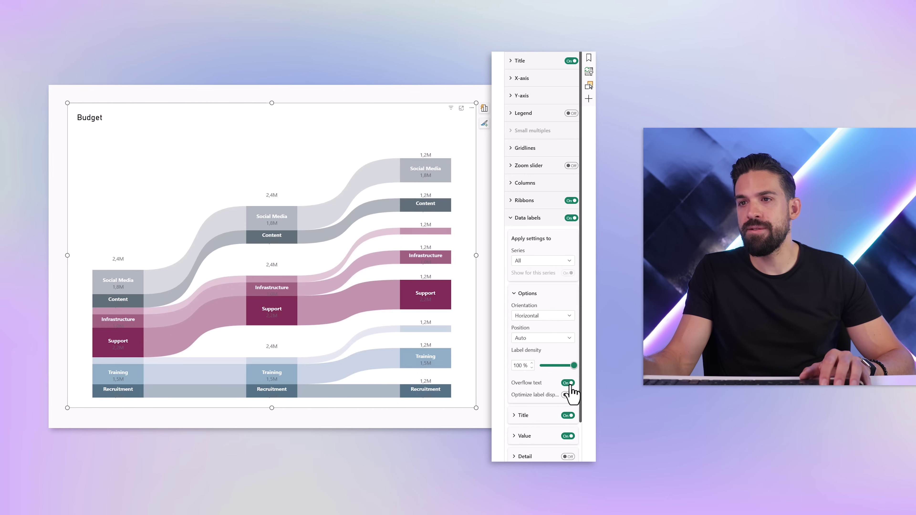
click(528, 294)
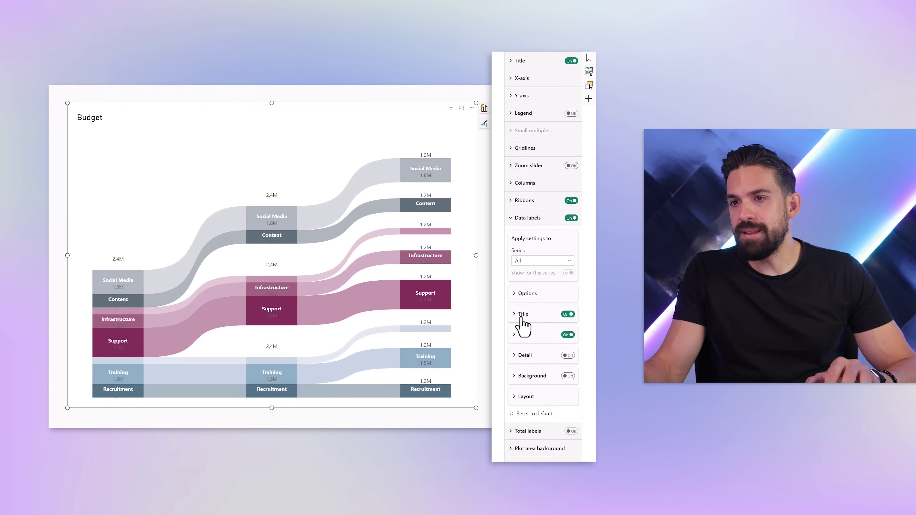
Set the color of the data label titles to the recently used dark gray for all series
click(534, 323)
click(519, 395)
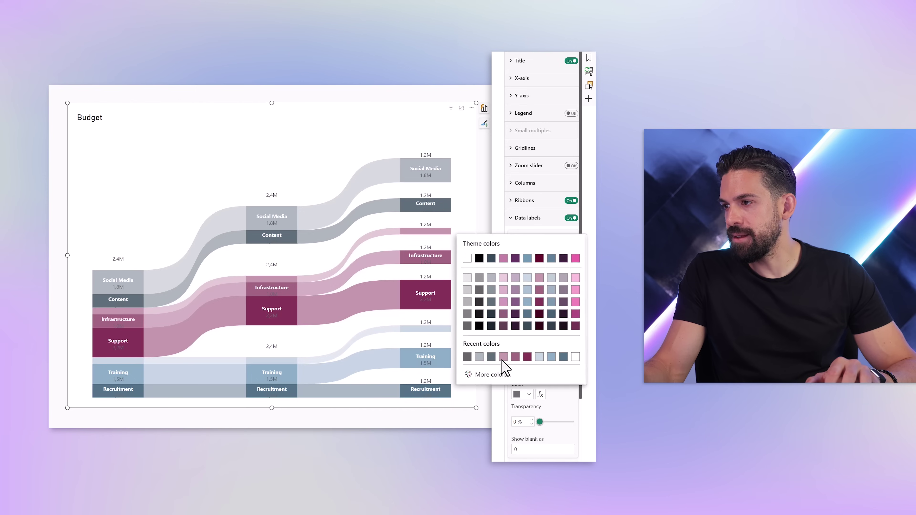
click(470, 358)
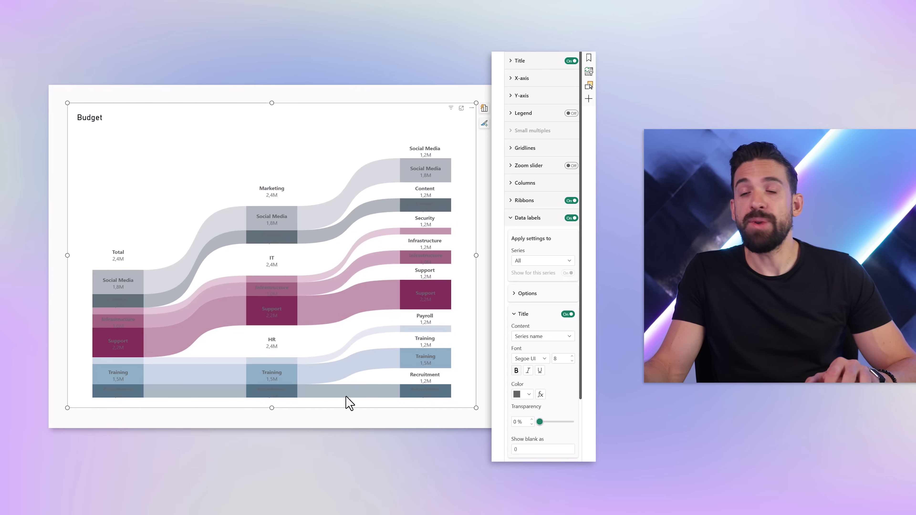
Turn off the data labels of each colored team series from Recruitment through Social Media, leaving the white spacer series labels on
click(530, 261)
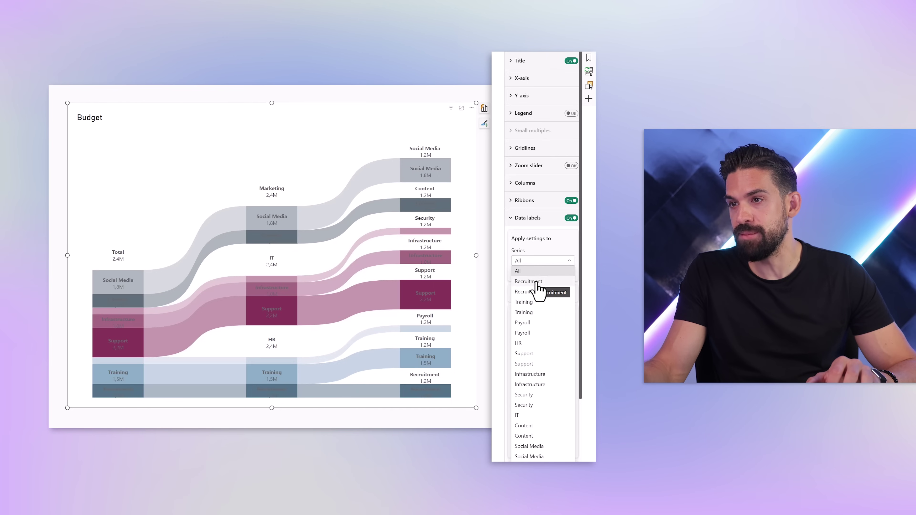
click(540, 283)
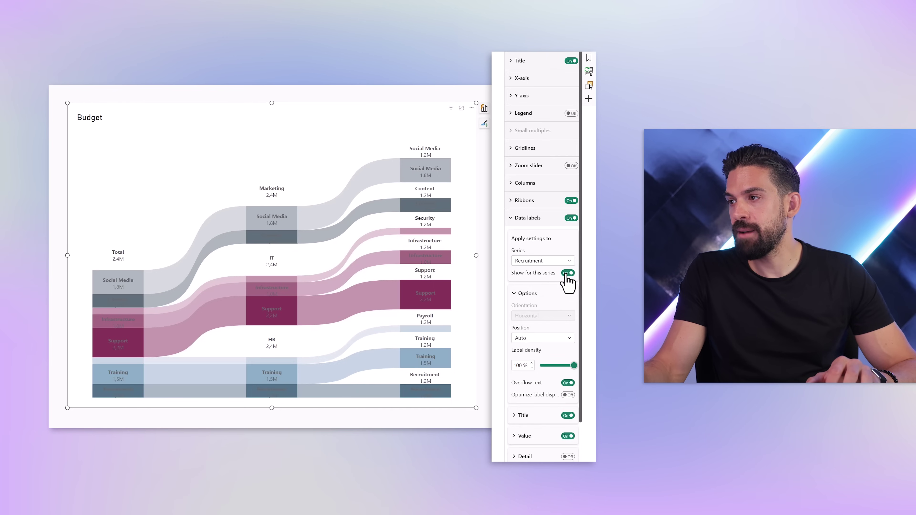
click(559, 262)
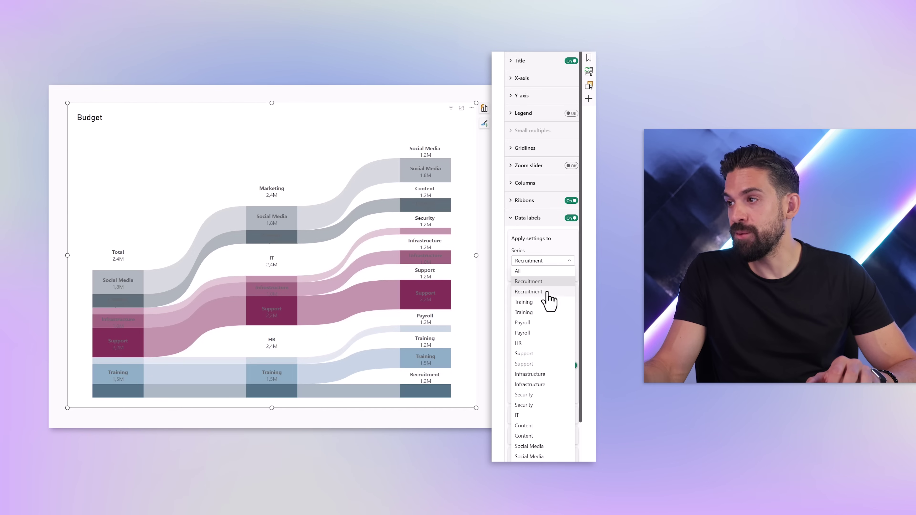
click(541, 304)
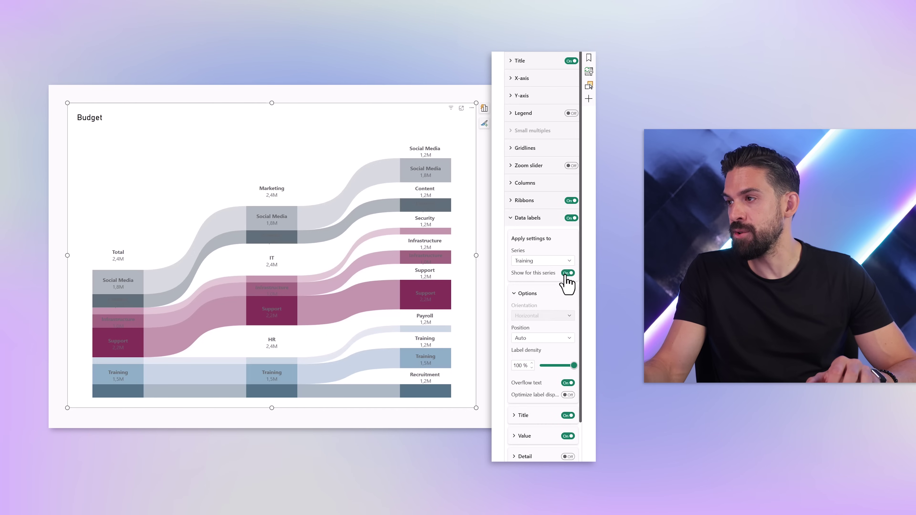
click(536, 264)
click(539, 323)
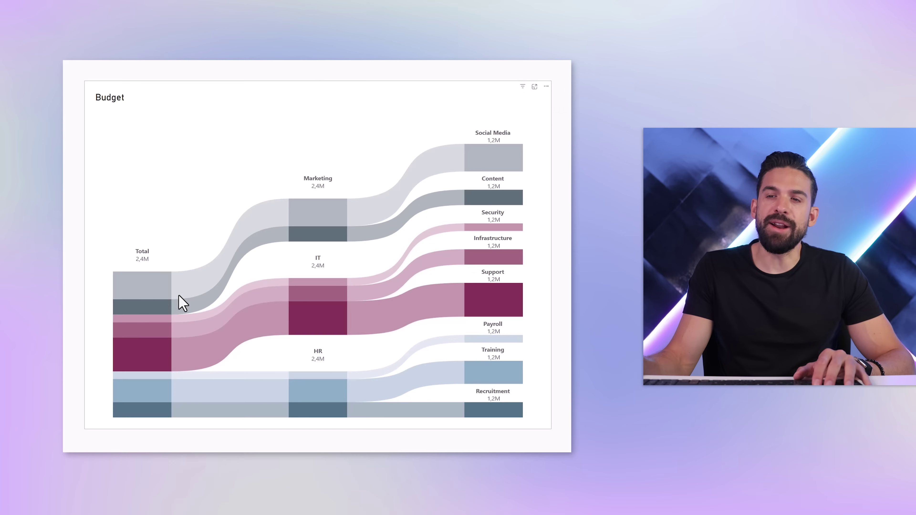
Examine the formulas of the Step 2 Space, Step 3 Space and Step 1 Space measures behind the chart's spacer series
mouse_move(150, 280)
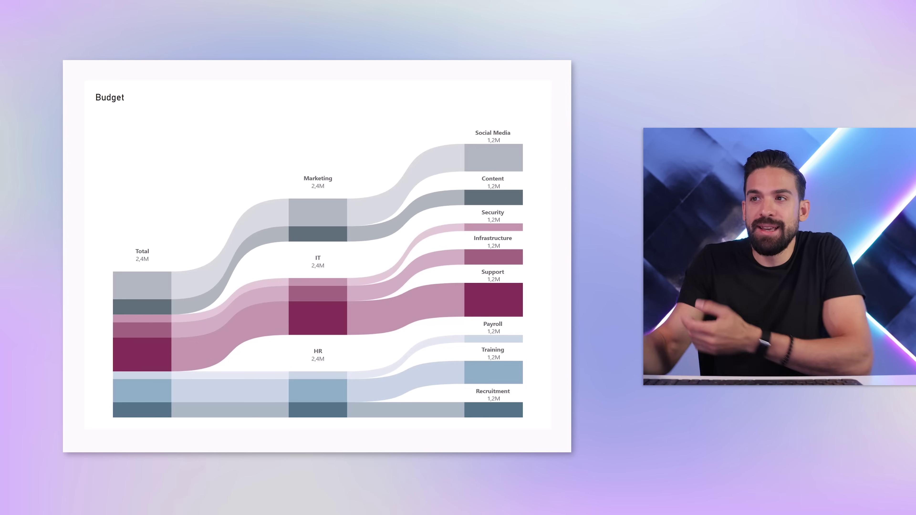
click(518, 103)
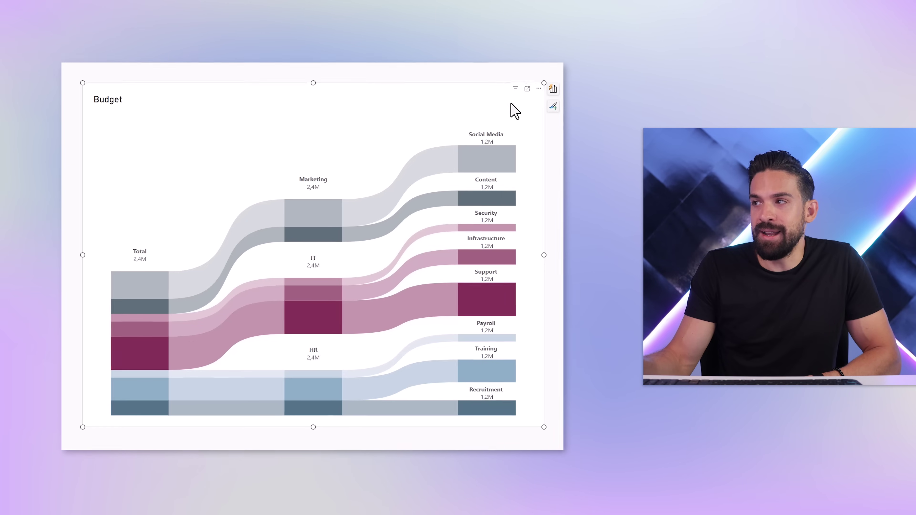
click(589, 57)
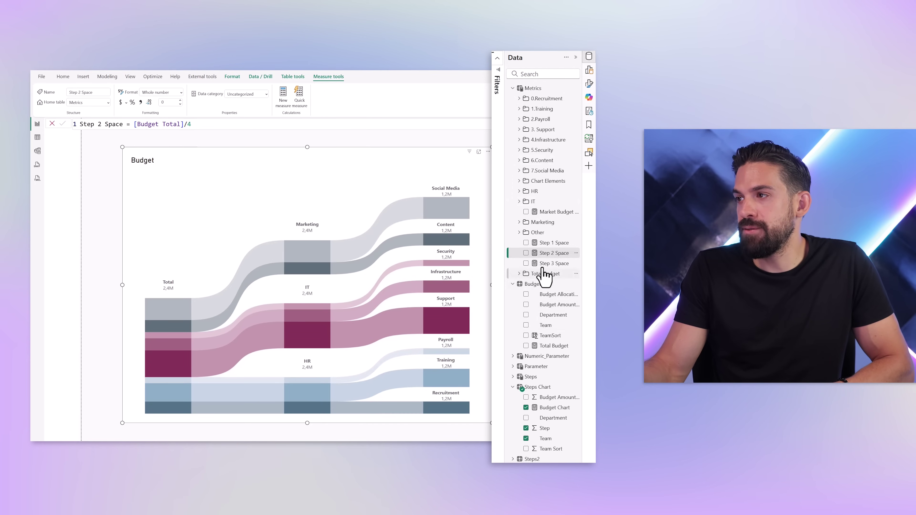
click(554, 263)
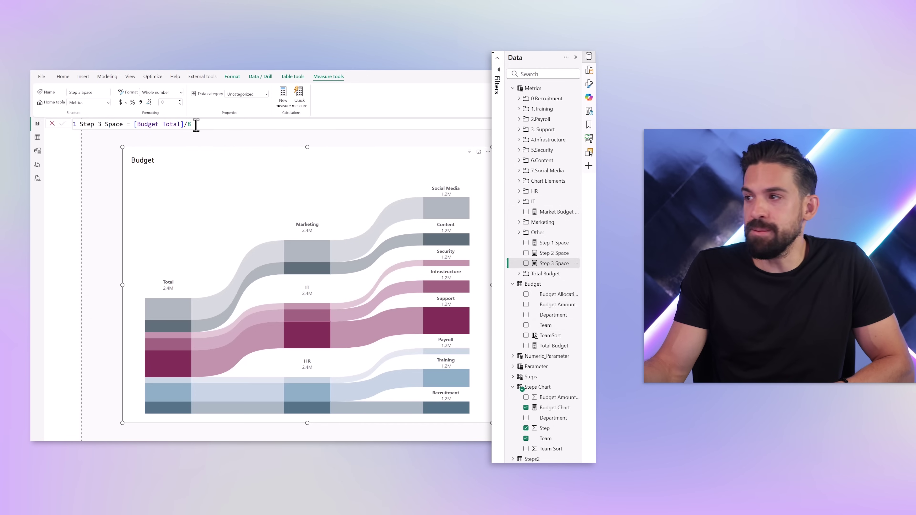
click(553, 243)
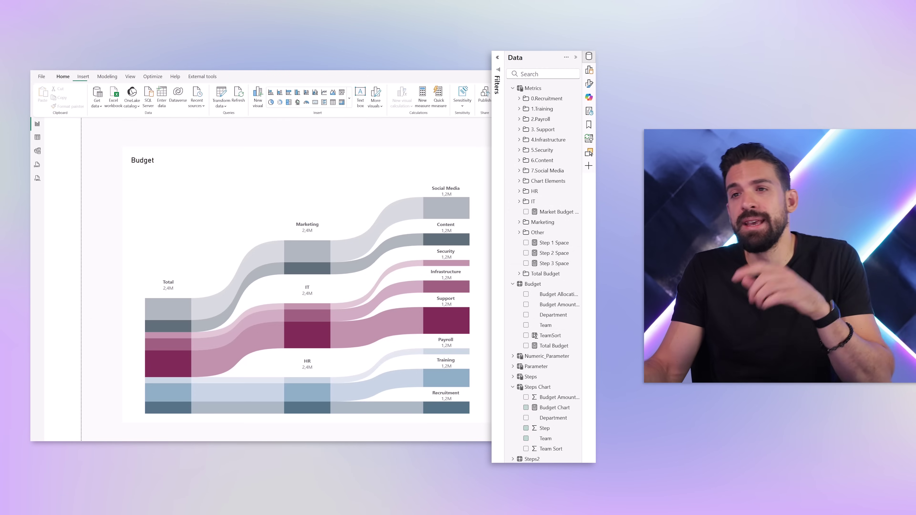
Set the data label position of the Budget chart's Social Media series to Inside base
click(304, 203)
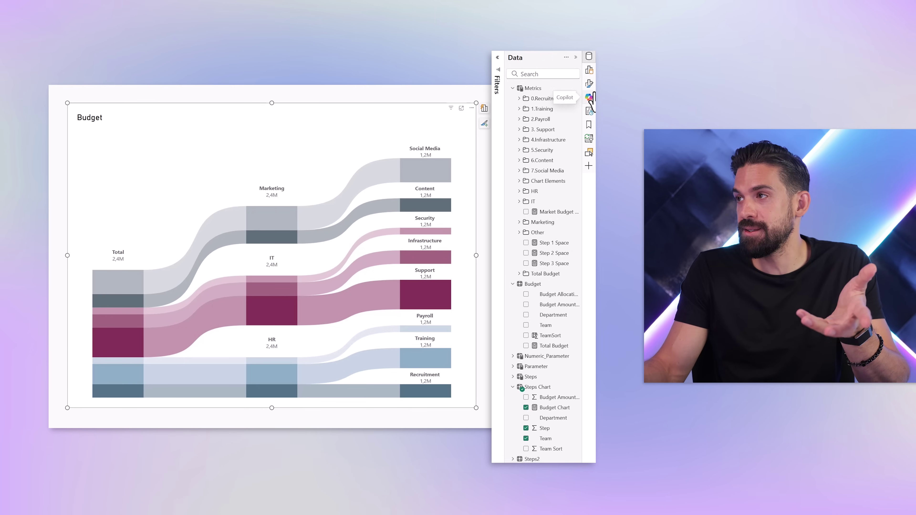
click(590, 85)
click(537, 285)
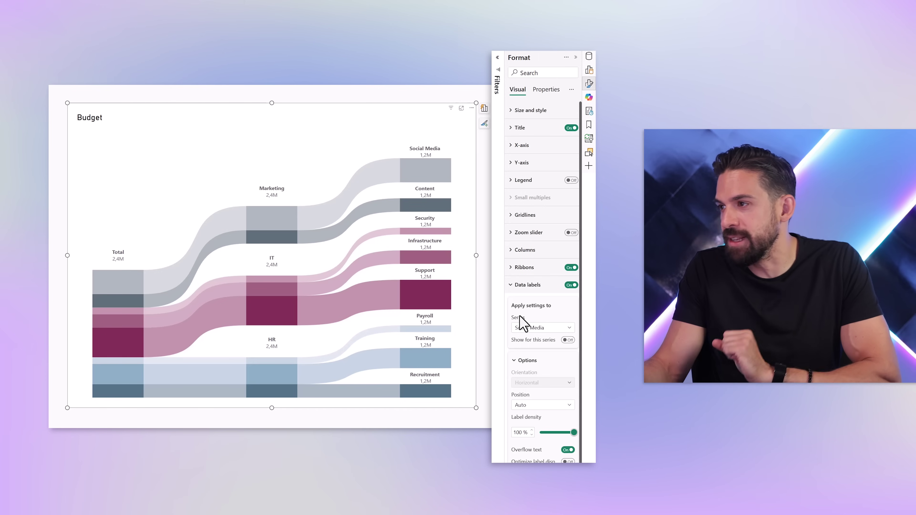
click(538, 405)
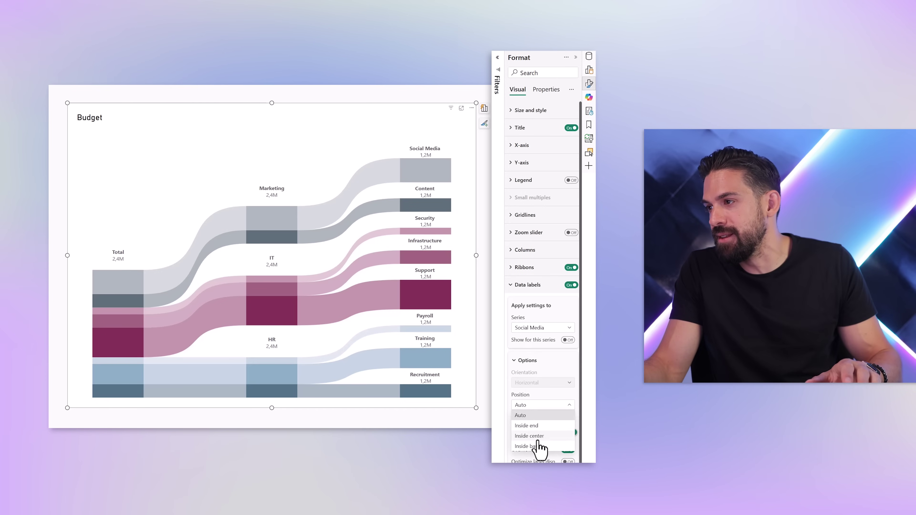
click(523, 414)
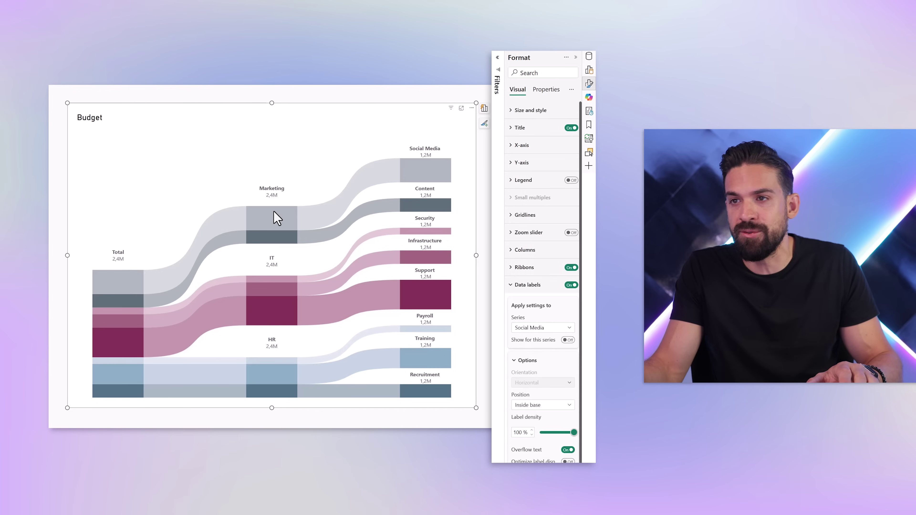
Set the data label position to Inside base for all series
click(544, 330)
click(527, 345)
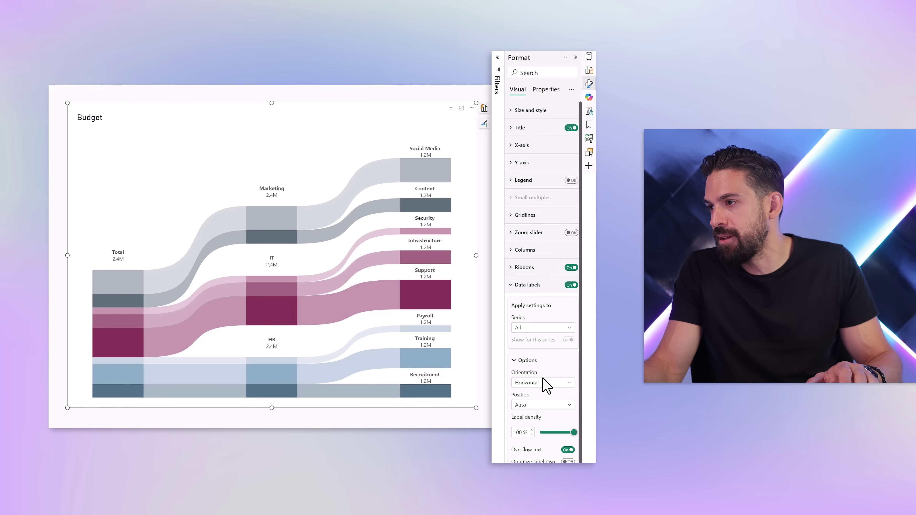
click(541, 406)
click(539, 456)
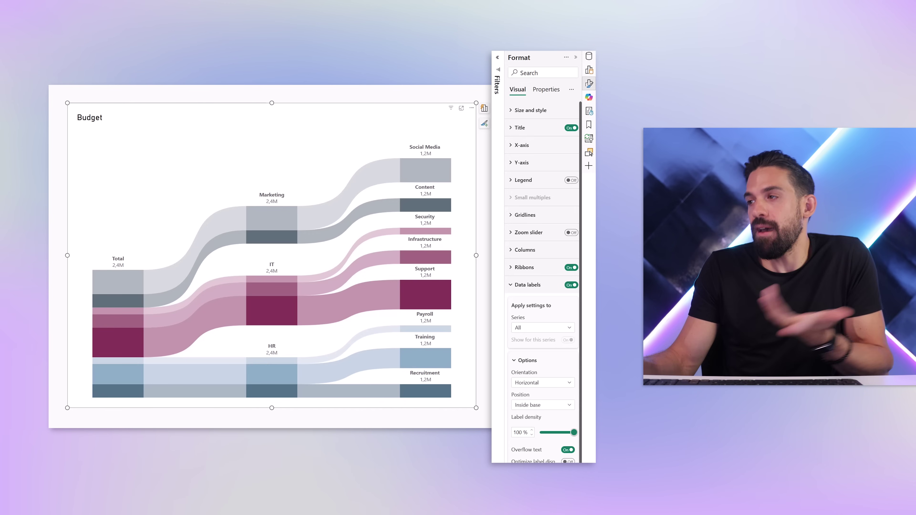
Open the data label value settings of the HR series
click(530, 328)
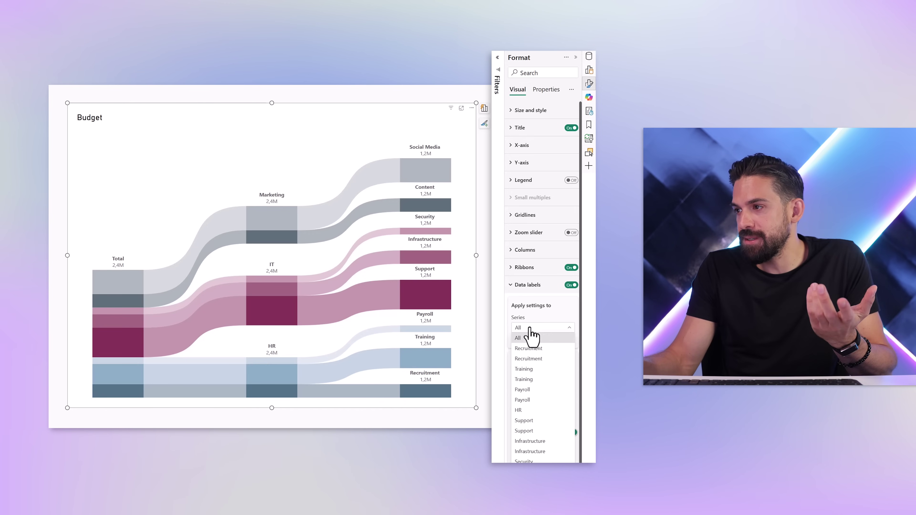
click(541, 409)
click(529, 403)
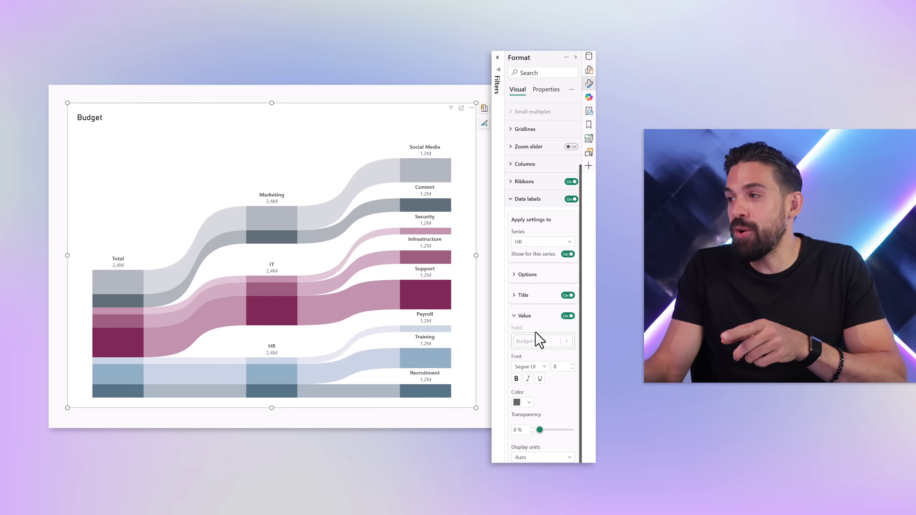
Set the Budget Chart measure's format to Dynamic, with an expression returning _L2Value for HR, IT and Marketing and otherwise FORMAT( [Budget] , "#,##0,,.0" )
click(589, 58)
click(548, 408)
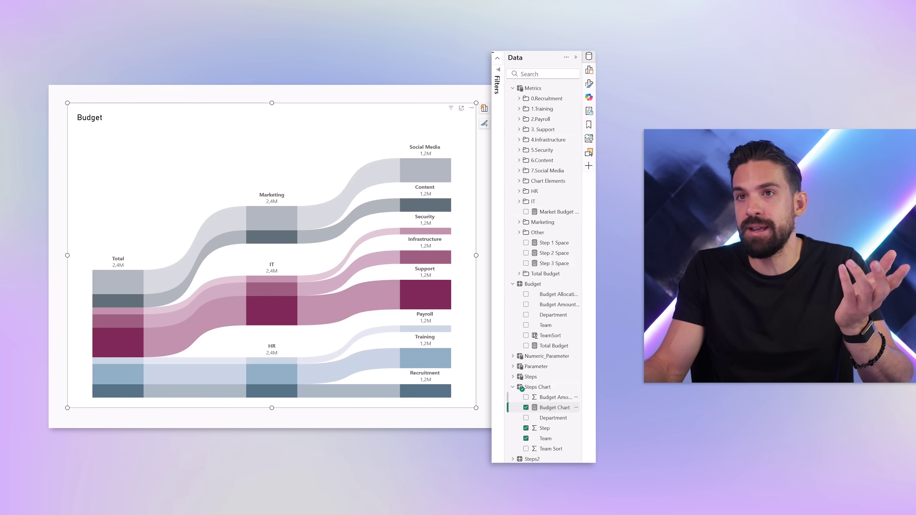
click(181, 93)
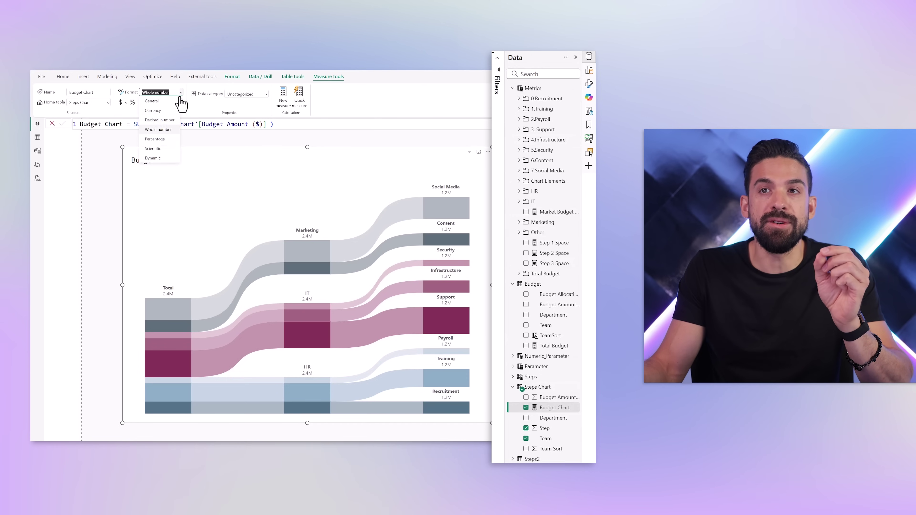
key(Escape)
key(End)
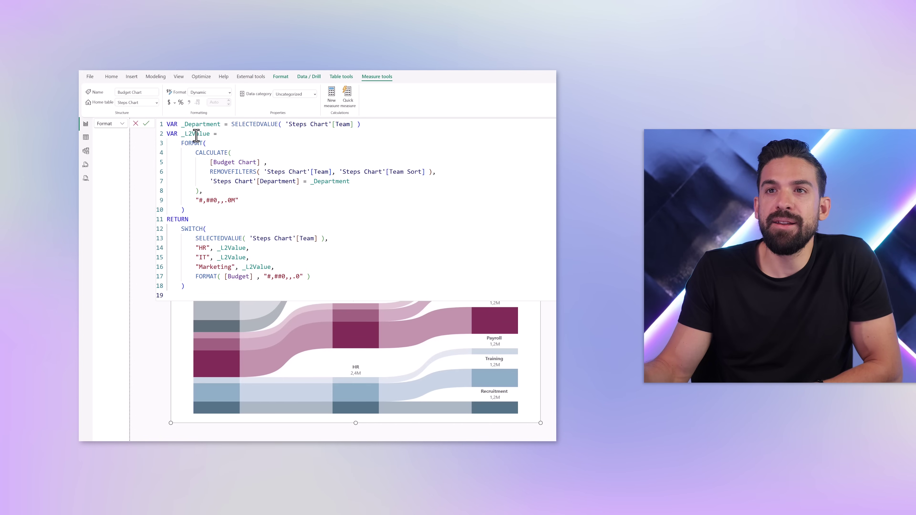
Examine the dynamic format expression: the _L2Value calculation, its "#,##0,,.0M" format string, the SWITCH branches and the _Department variable
drag(185, 135, 218, 134)
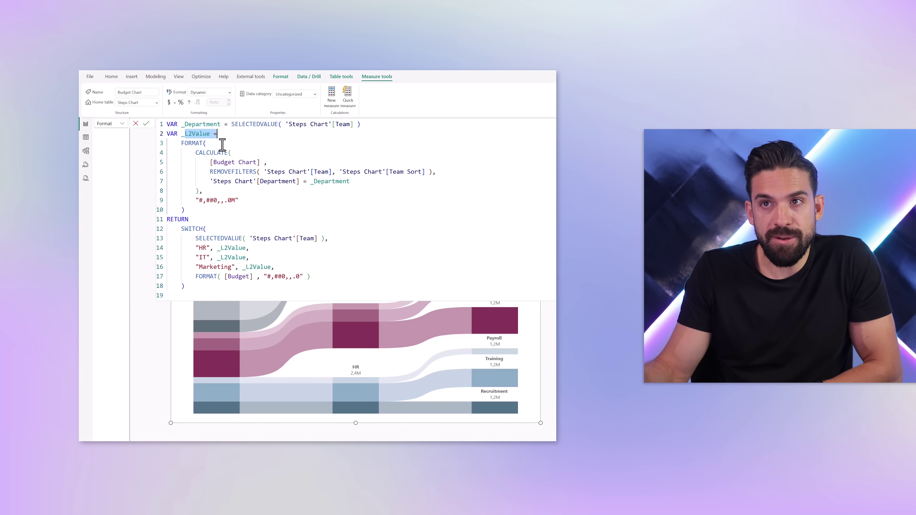
drag(213, 153, 264, 163)
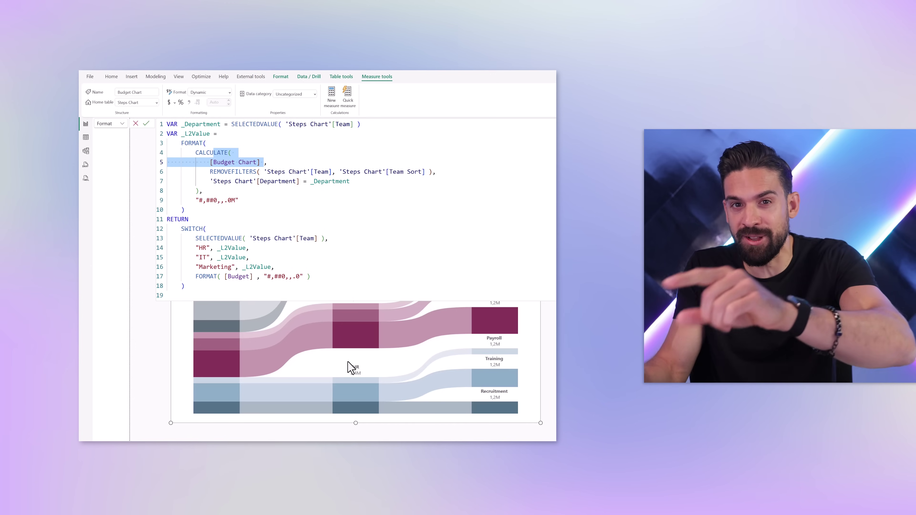
mouse_move(345, 364)
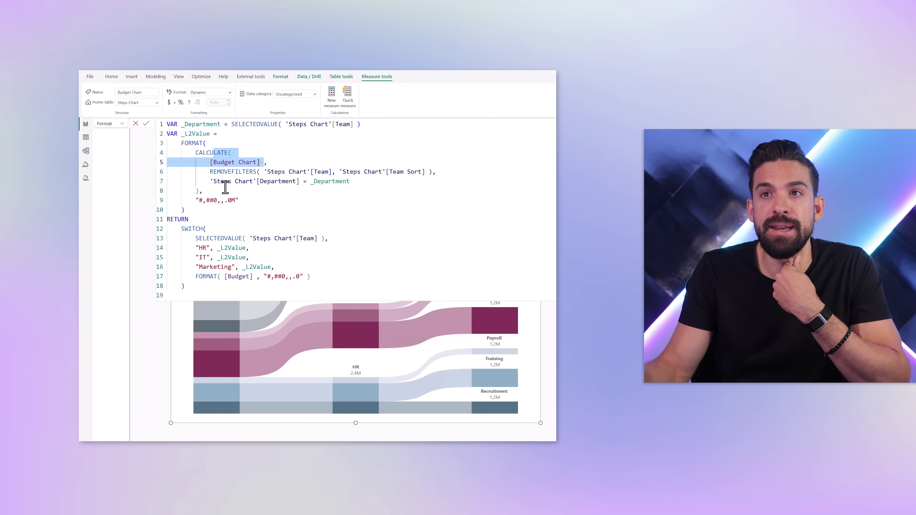
drag(246, 201, 200, 200)
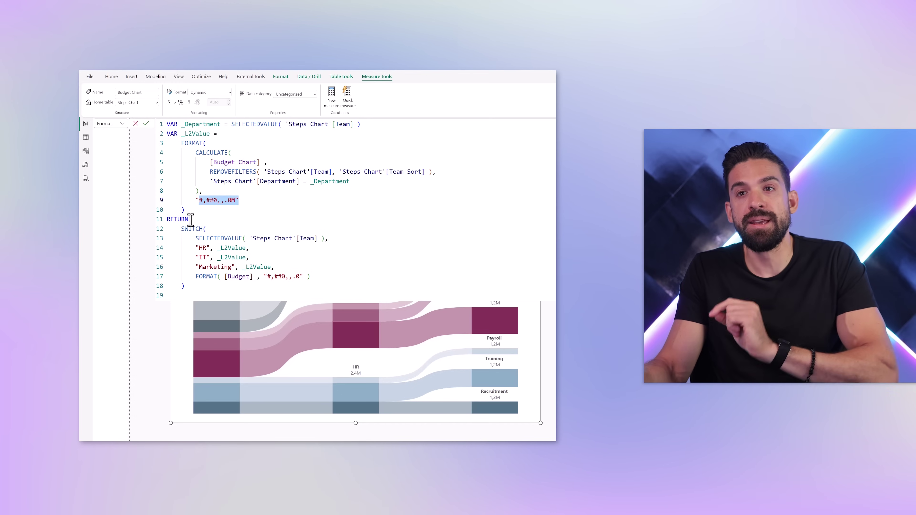
click(195, 229)
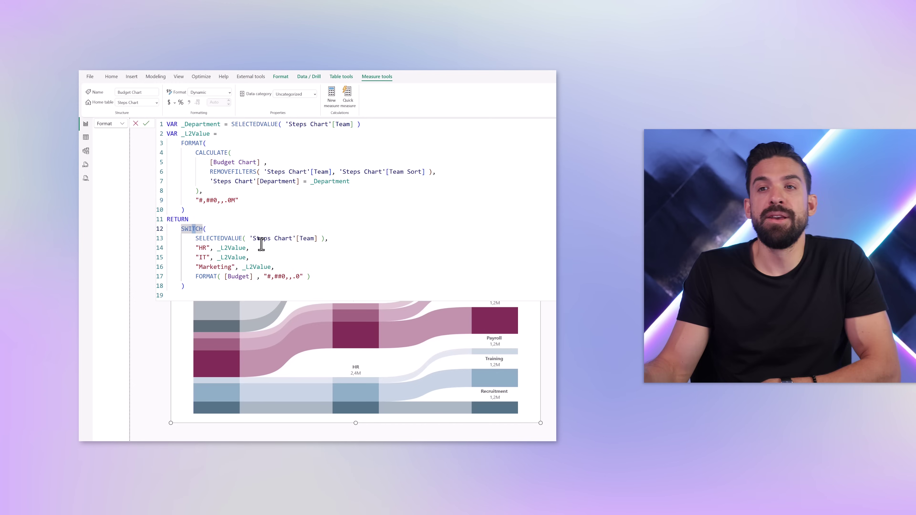
click(202, 249)
click(224, 249)
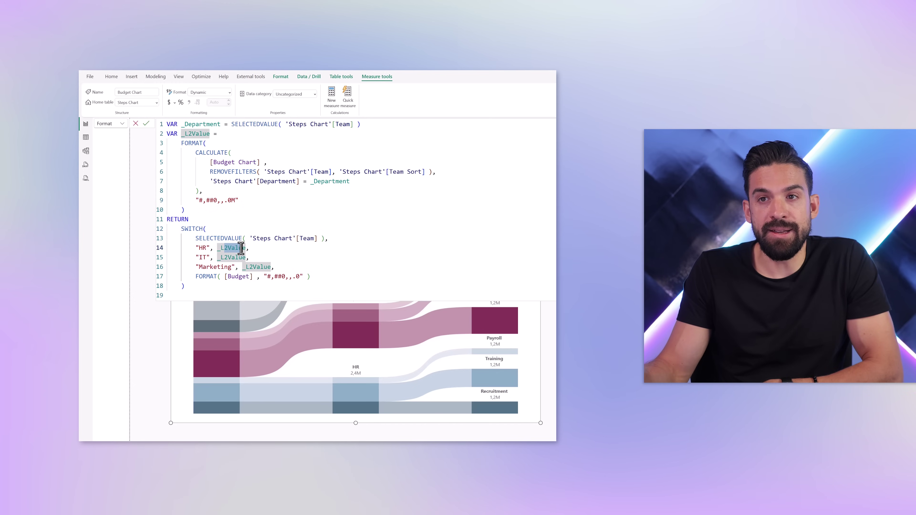
click(231, 258)
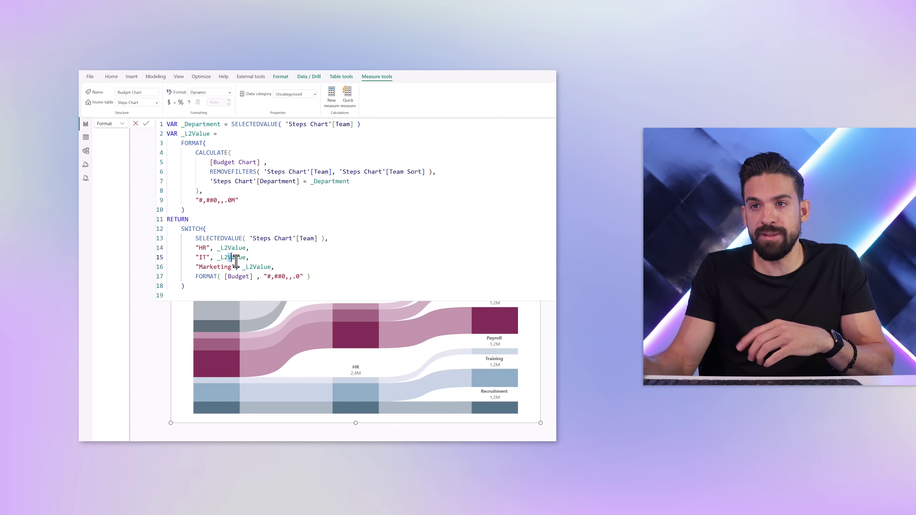
click(264, 267)
click(256, 124)
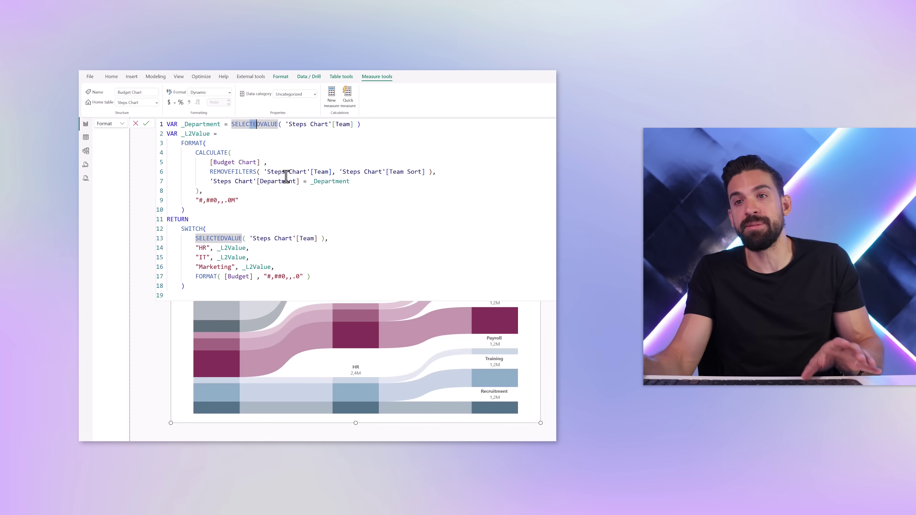
click(217, 285)
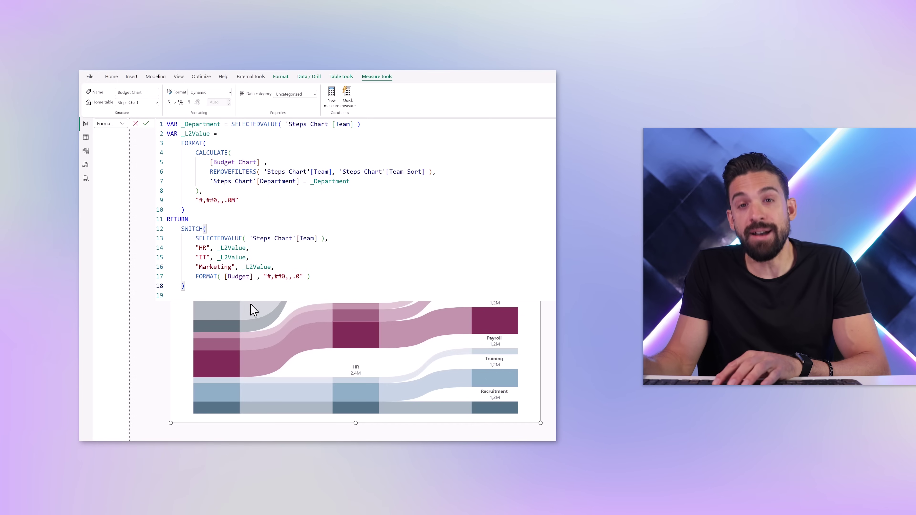
Prefix the SWITCH result in the dynamic format expression with """" & on a new line after RETURN
key(Return)
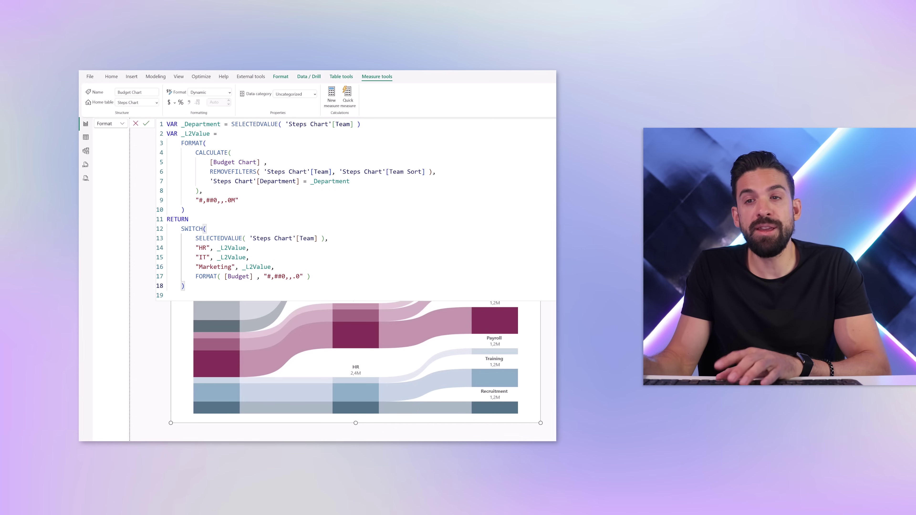
key(Escape)
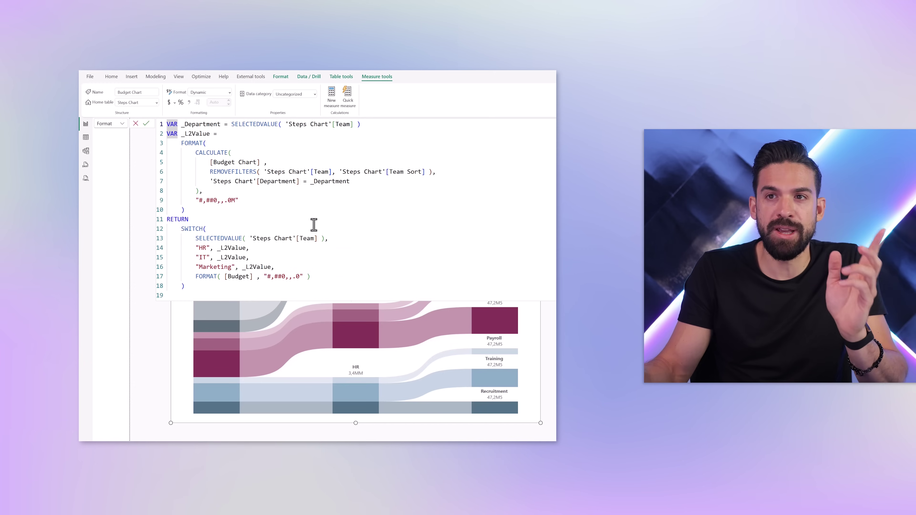
click(252, 220)
key(Return)
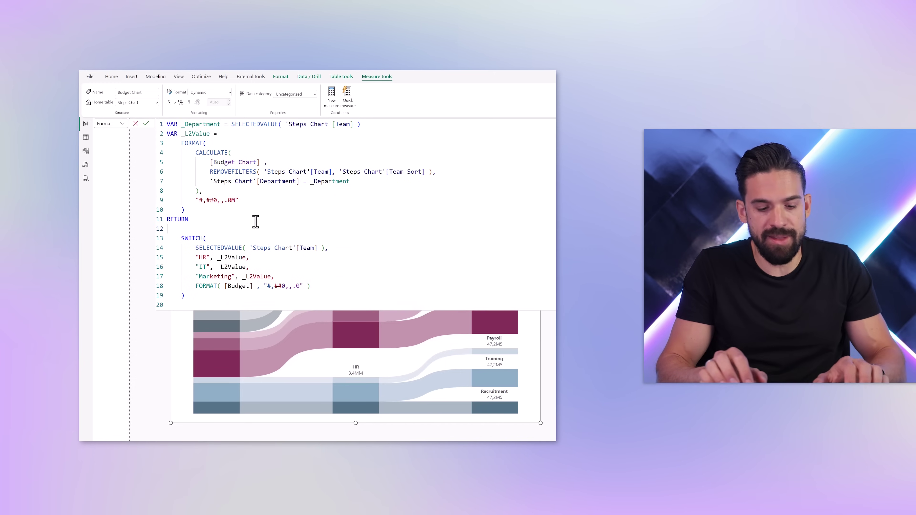
text(")
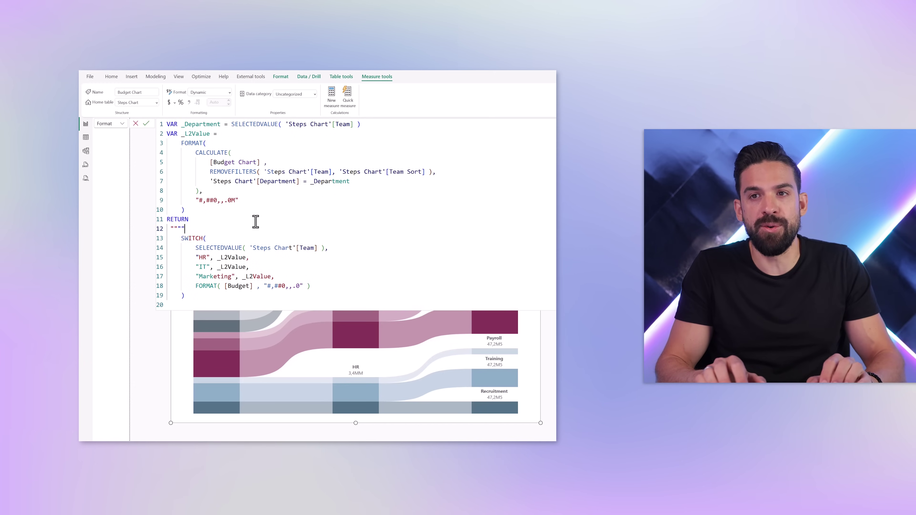
text(&)
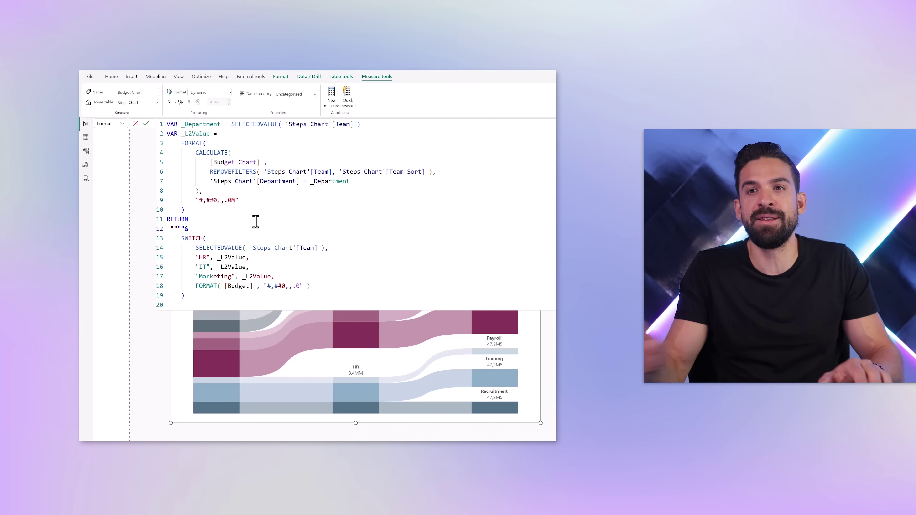
drag(223, 224, 164, 230)
click(203, 234)
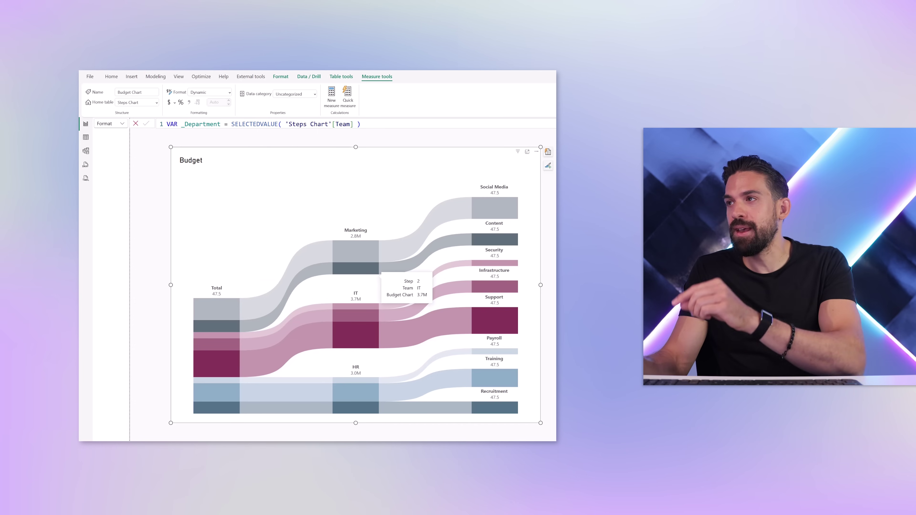
Extend the dynamic format expression with an _L1Value calculation where Team <> "Total", a trimmed _Team variable and an _L3Value calculation
click(201, 125)
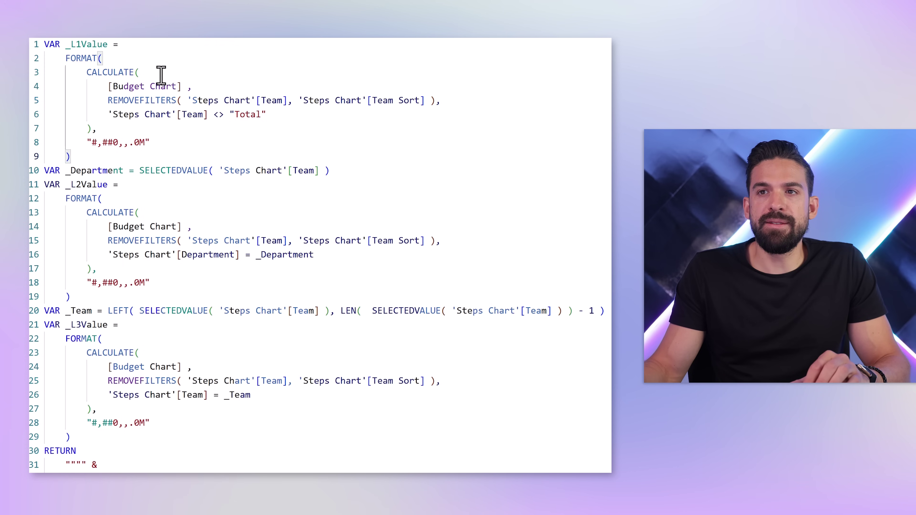
Examine the extended format expression: the _L1Value and _L2Value filters, the _Team trimming by 1 character, _L3Value and the SWITCH branches
drag(297, 115, 92, 115)
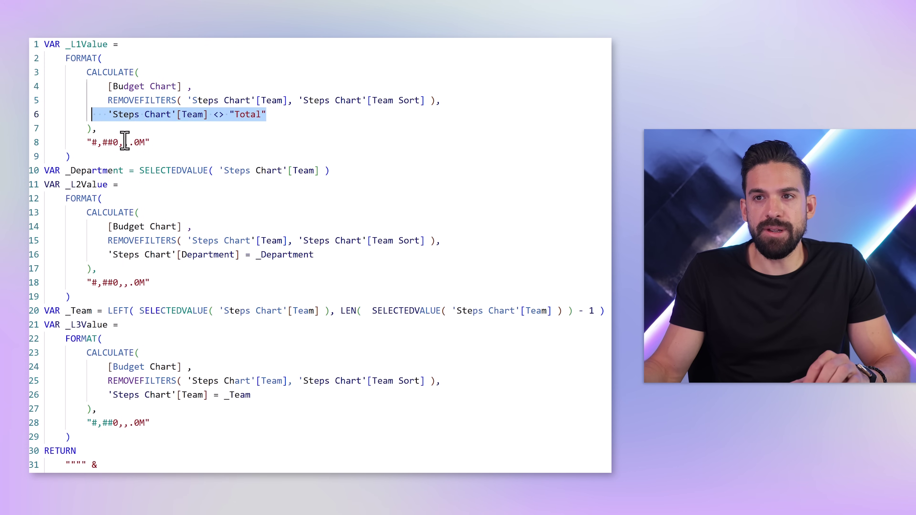
drag(401, 256, 191, 240)
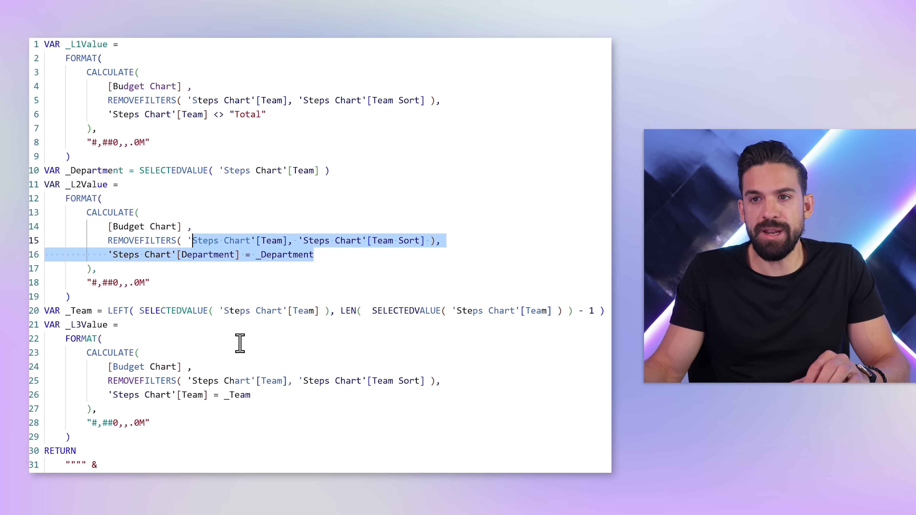
scroll(232, 343, down, 2)
click(212, 339)
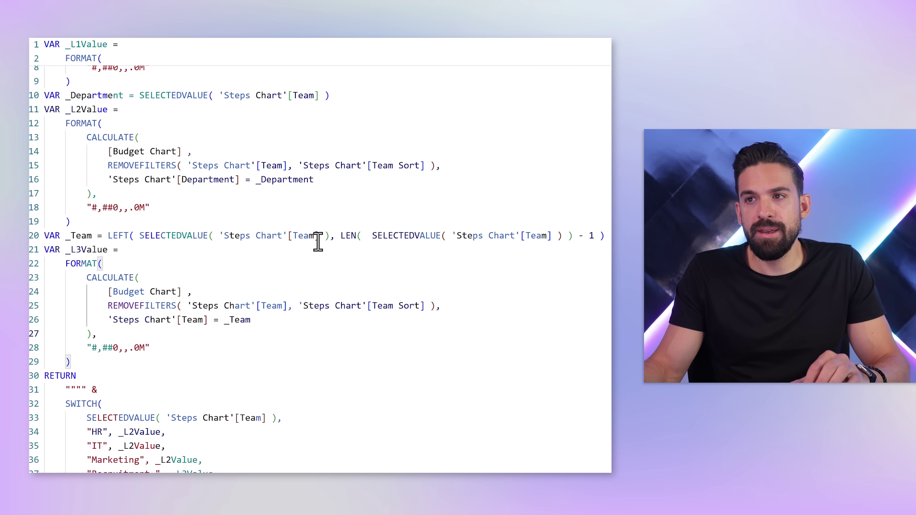
double_click(591, 237)
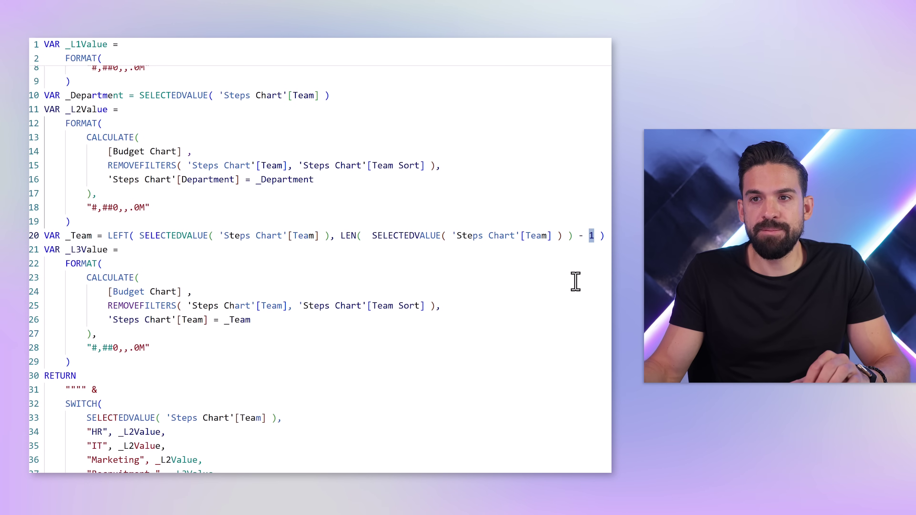
double_click(232, 319)
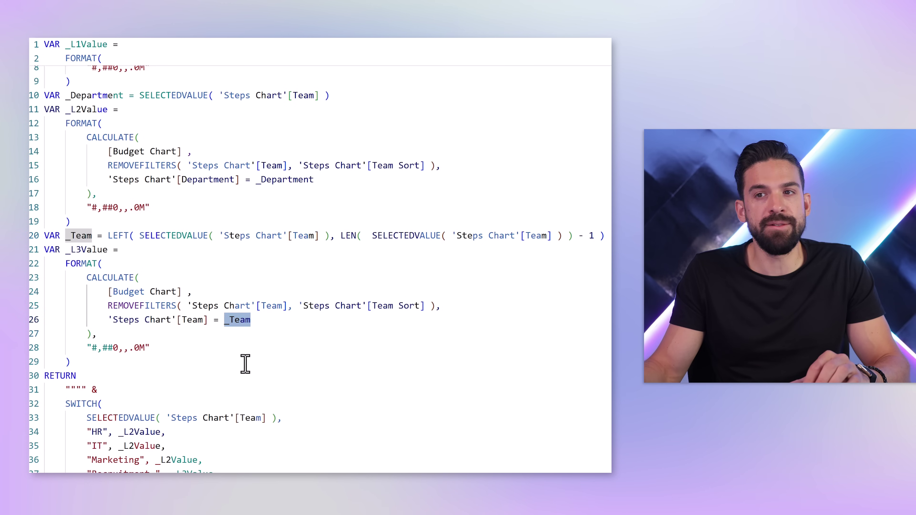
scroll(245, 364, down, 5)
drag(245, 359, 329, 451)
click(367, 456)
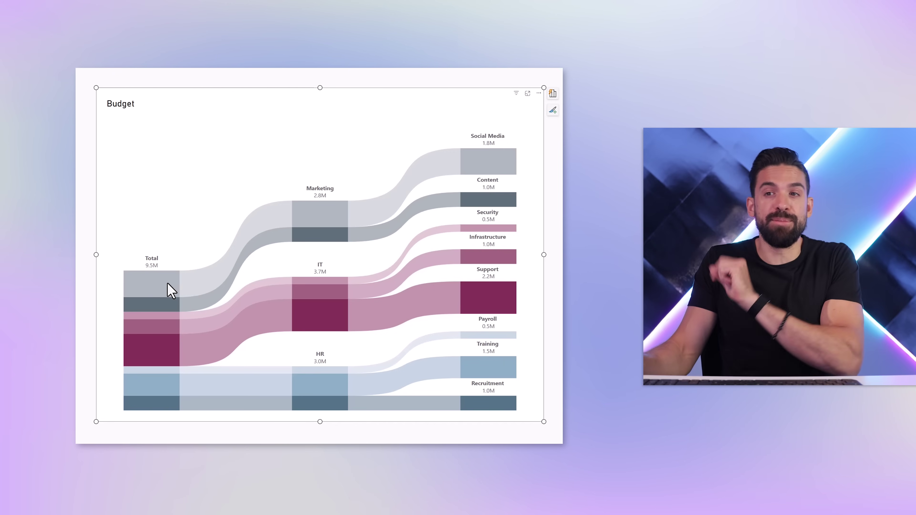
mouse_move(184, 292)
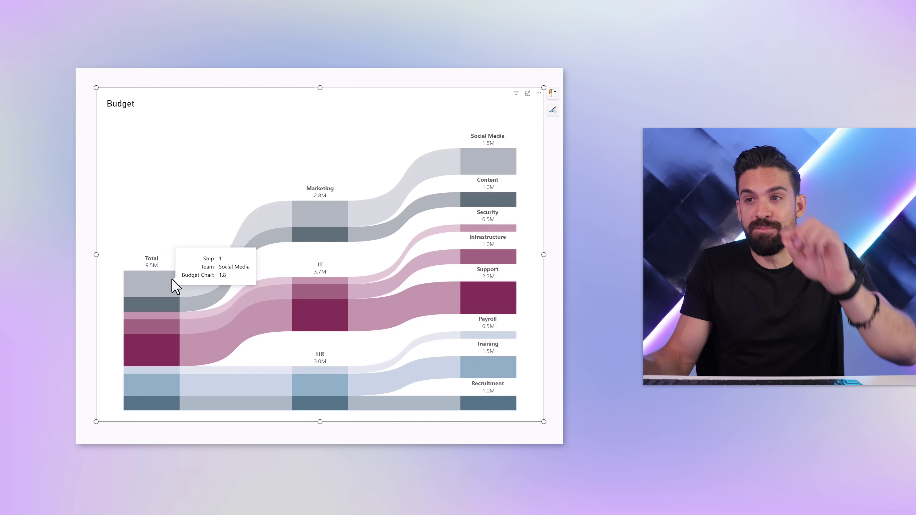